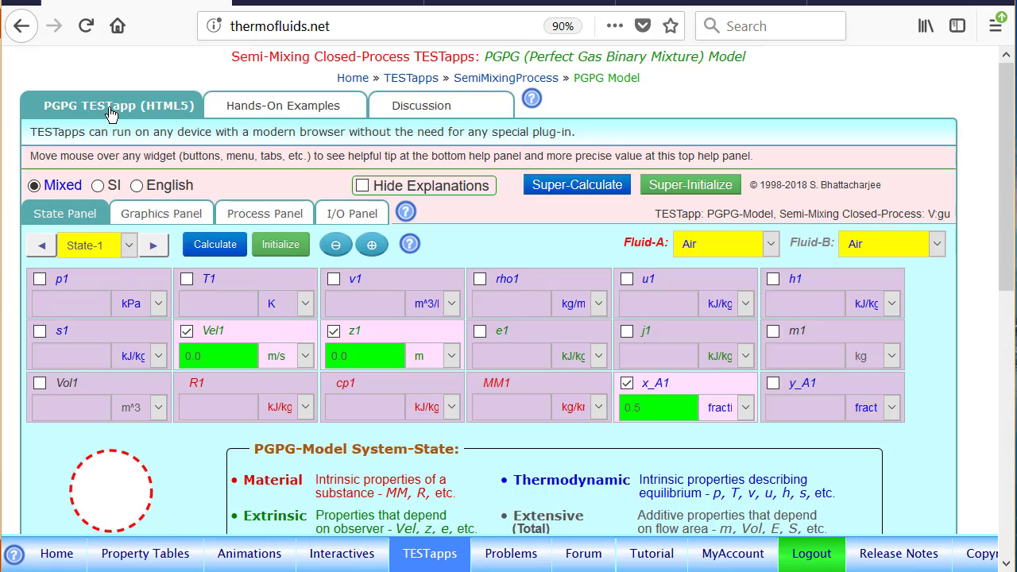
Step: Choose H2 as Fluid-A and CO2 as Fluid-B for the binary gas mixture
{"action": "left_click", "coordinate": [746, 249]}
{"action": "left_click", "coordinate": [707, 410]}
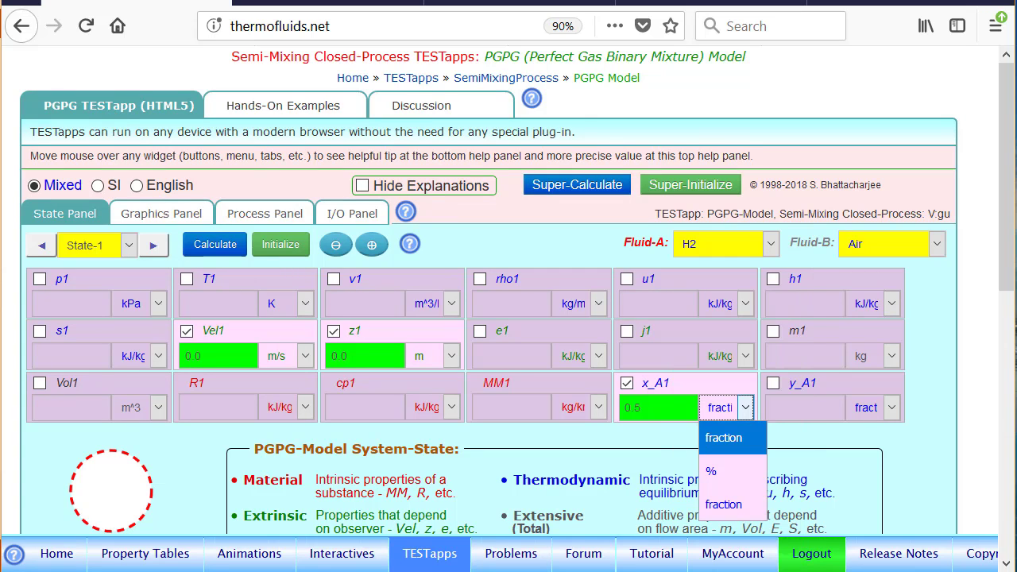
{"action": "left_click", "coordinate": [924, 244]}
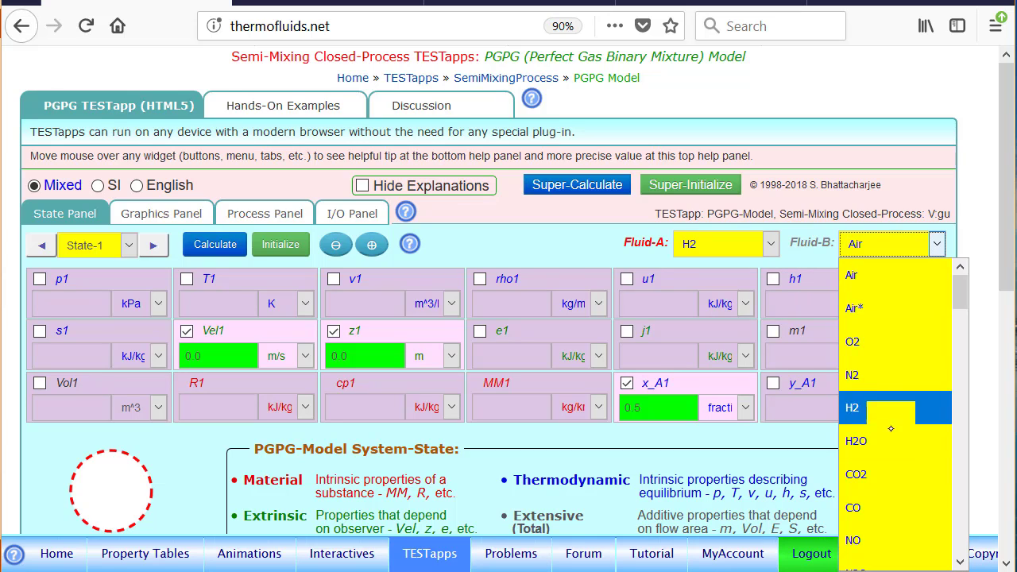
{"action": "left_click", "coordinate": [886, 474]}
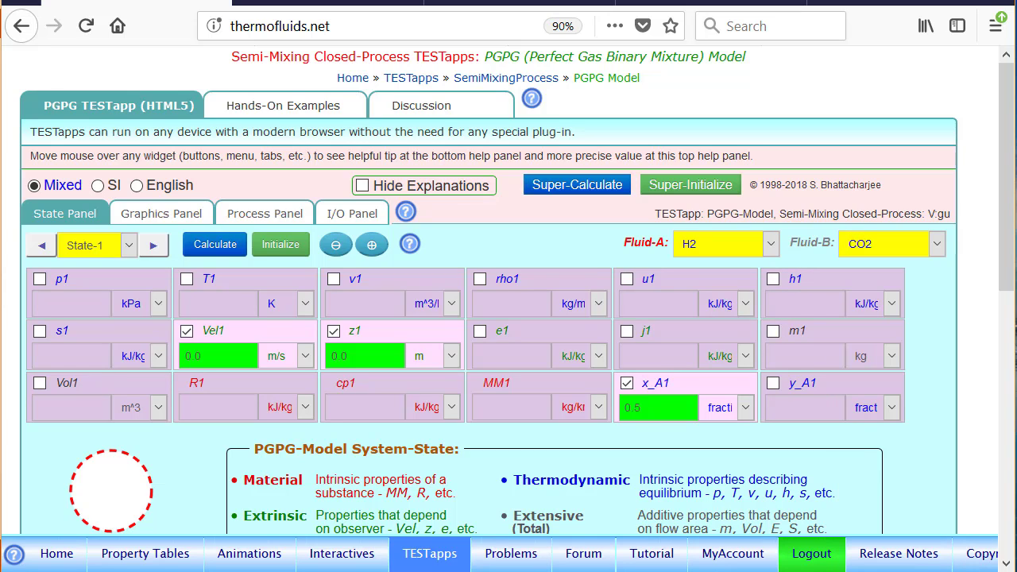
Step: Set the State-1 mass fraction x_A1 to 1
{"action": "left_click", "coordinate": [682, 389]}
{"action": "left_click", "coordinate": [683, 389]}
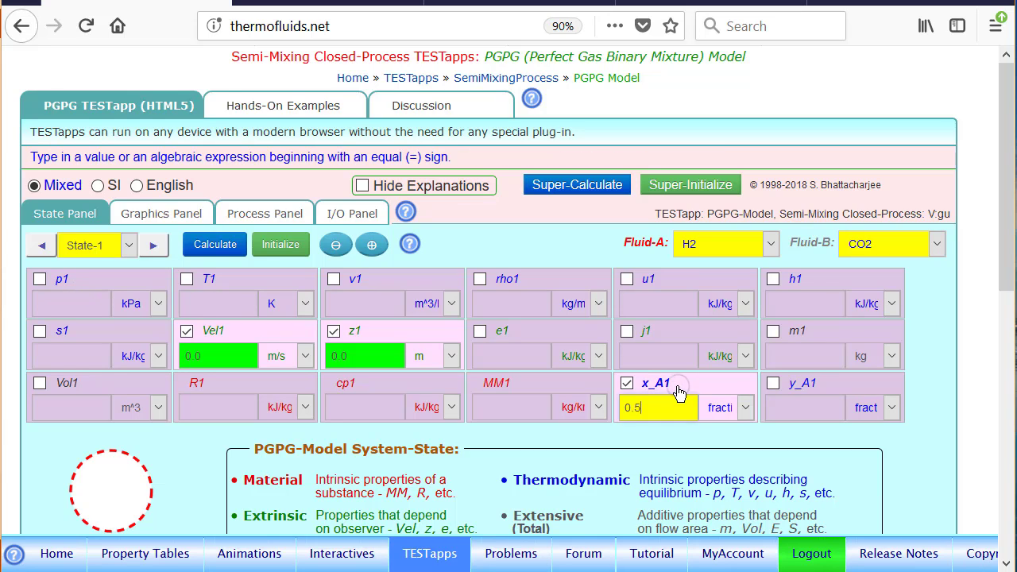
{"action": "key", "text": "BackSpace"}
{"action": "key", "text": "BackSpace"}
{"action": "key", "text": "BackSpace"}
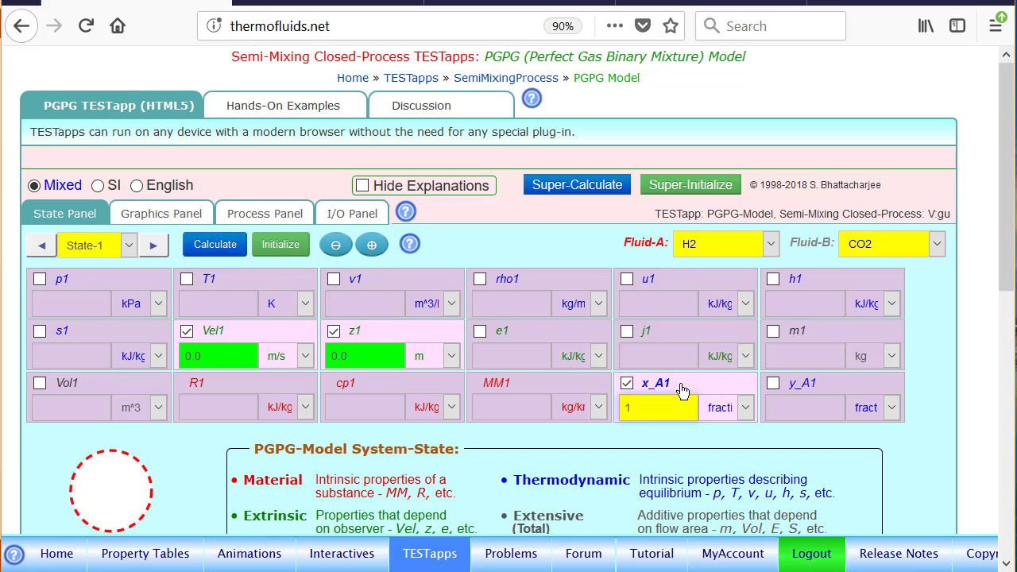
{"action": "type", "text": "1"}
Step: Set State-1's pressure p1 to 200 kPa and its temperature T1 to 20 deg-C
{"action": "left_click", "coordinate": [82, 282]}
{"action": "type", "text": "200"}
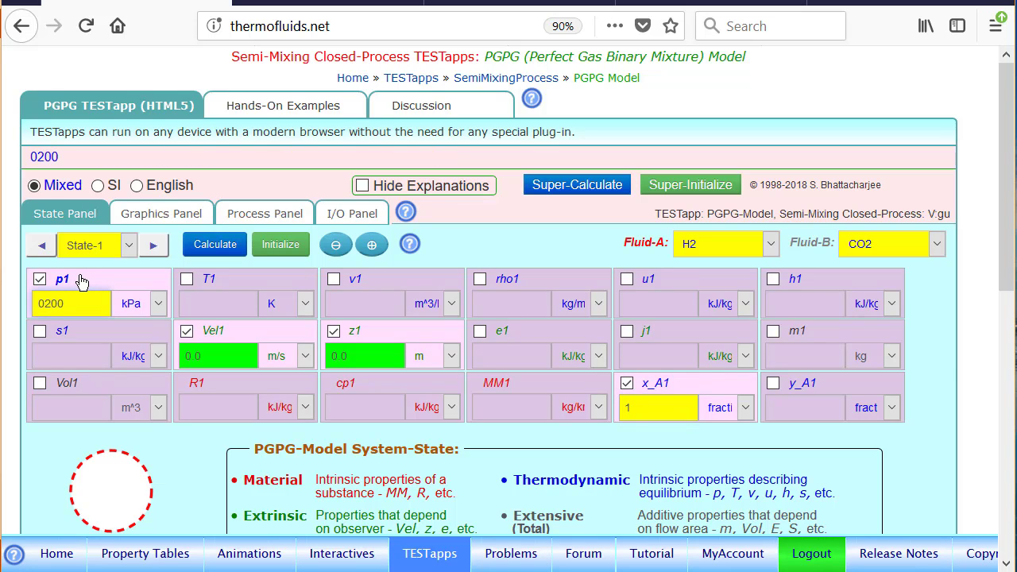
{"action": "left_click", "coordinate": [211, 279]}
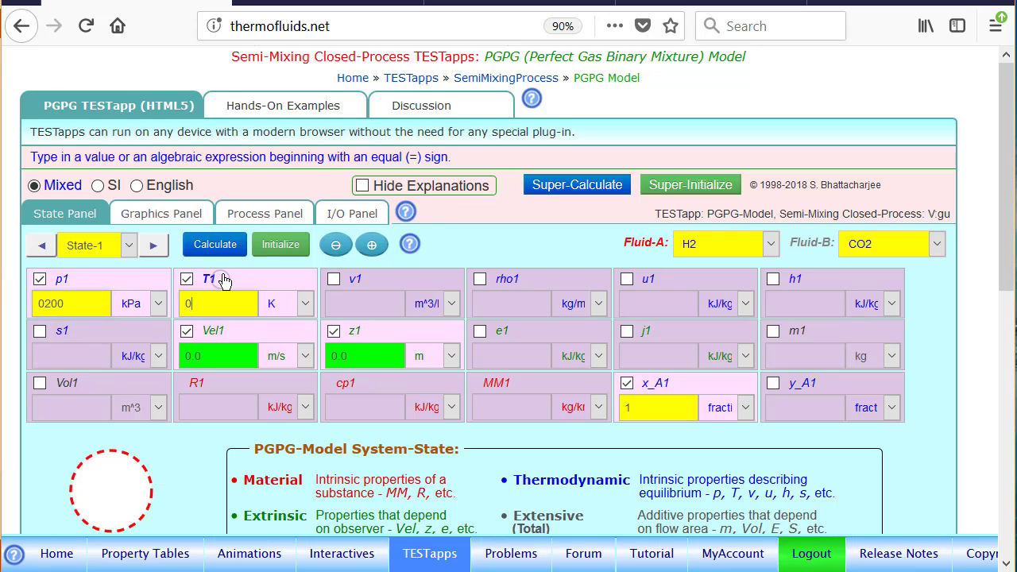
{"action": "type", "text": "20"}
{"action": "left_click", "coordinate": [278, 303]}
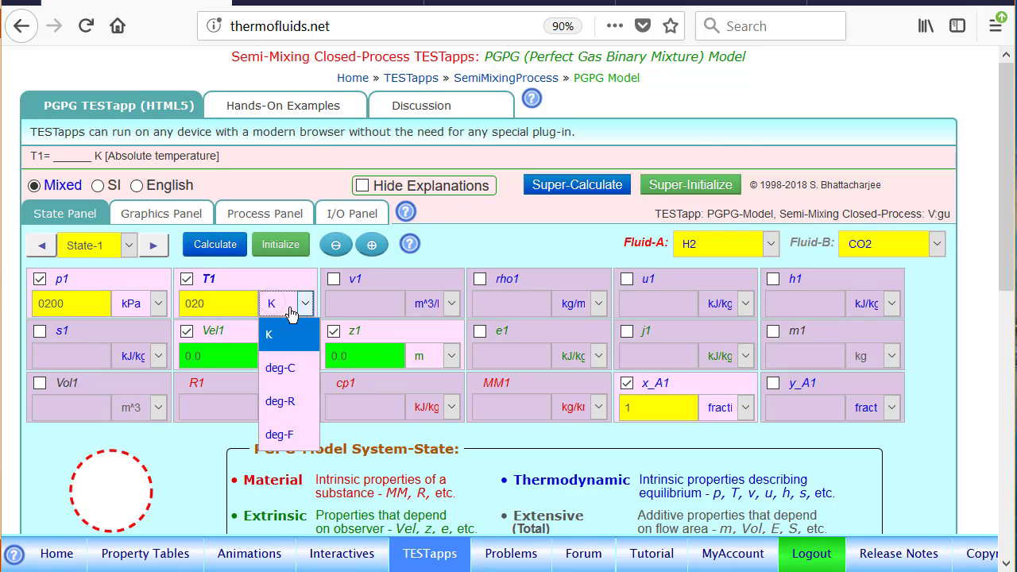
{"action": "left_click", "coordinate": [282, 370]}
Step: Set State-1's volume Vol1 to 10 m^3 and calculate the state
{"action": "left_click", "coordinate": [85, 389]}
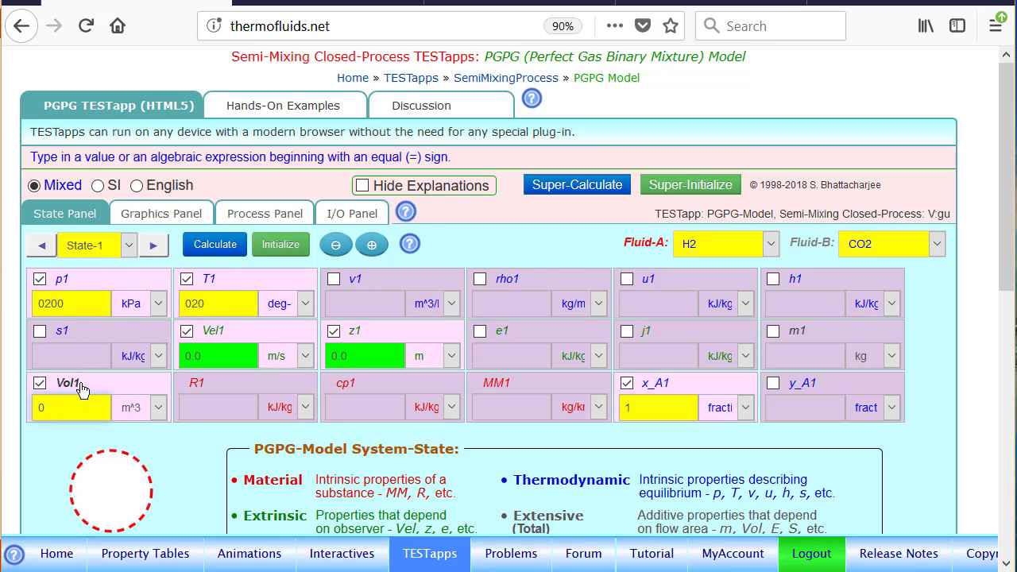
{"action": "type", "text": "10"}
{"action": "key", "text": "Return"}
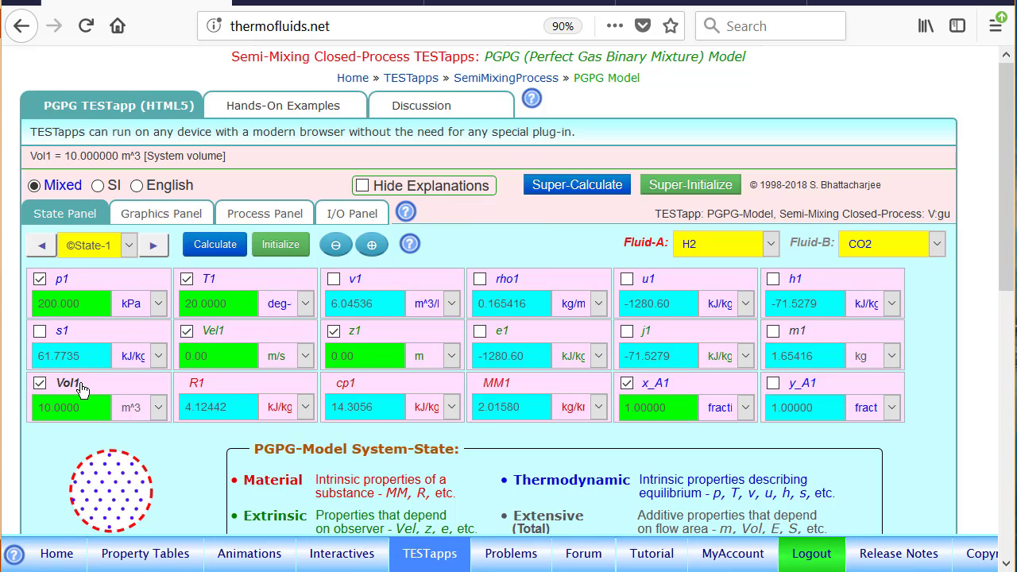
Step: Switch to State-2 and set its mass fraction x_A2 to 0
{"action": "left_click", "coordinate": [153, 248]}
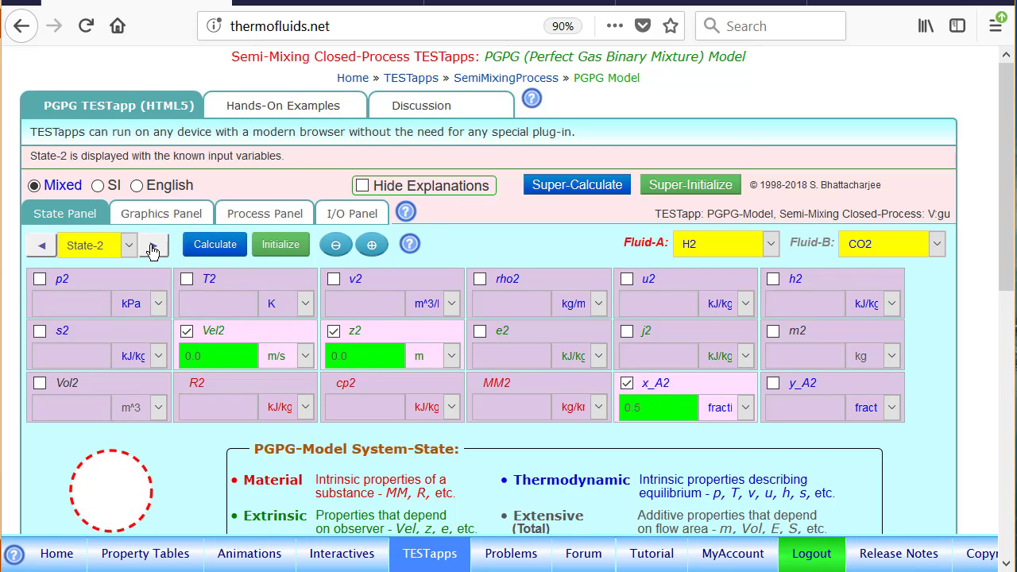
{"action": "left_click", "coordinate": [679, 390]}
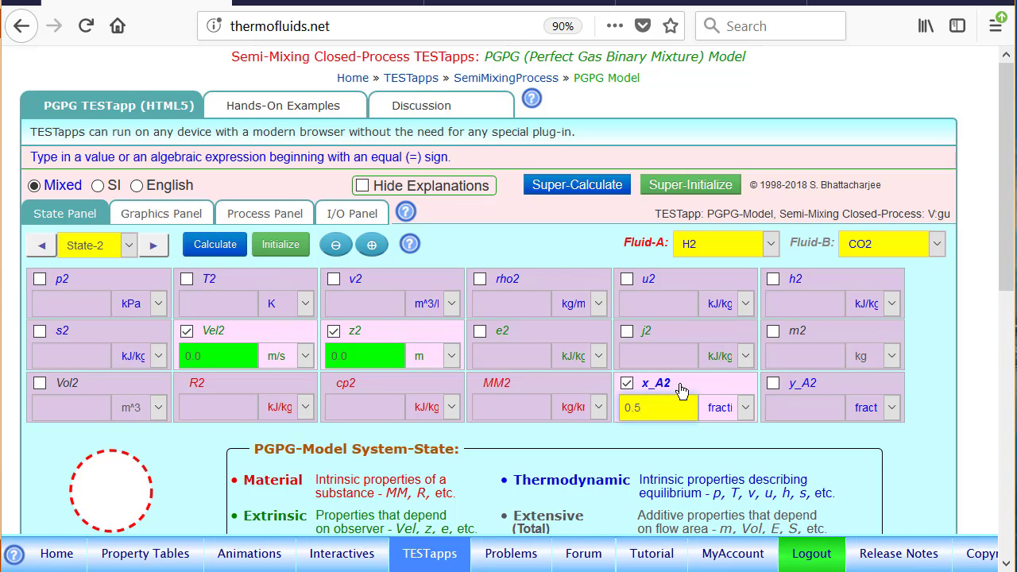
{"action": "key", "text": "BackSpace"}
{"action": "key", "text": "BackSpace"}
{"action": "key", "text": "BackSpace"}
{"action": "type", "text": "0"}
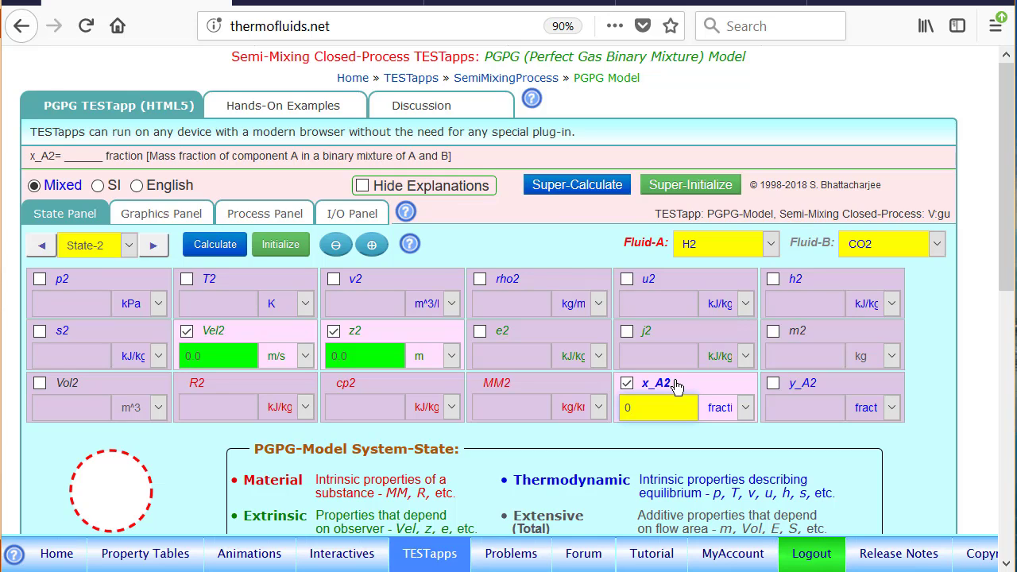
Step: Set State-2's pressure p2 to 600 kPa and its temperature T2 to 100 deg-C
{"action": "left_click", "coordinate": [86, 288]}
{"action": "type", "text": "0"}
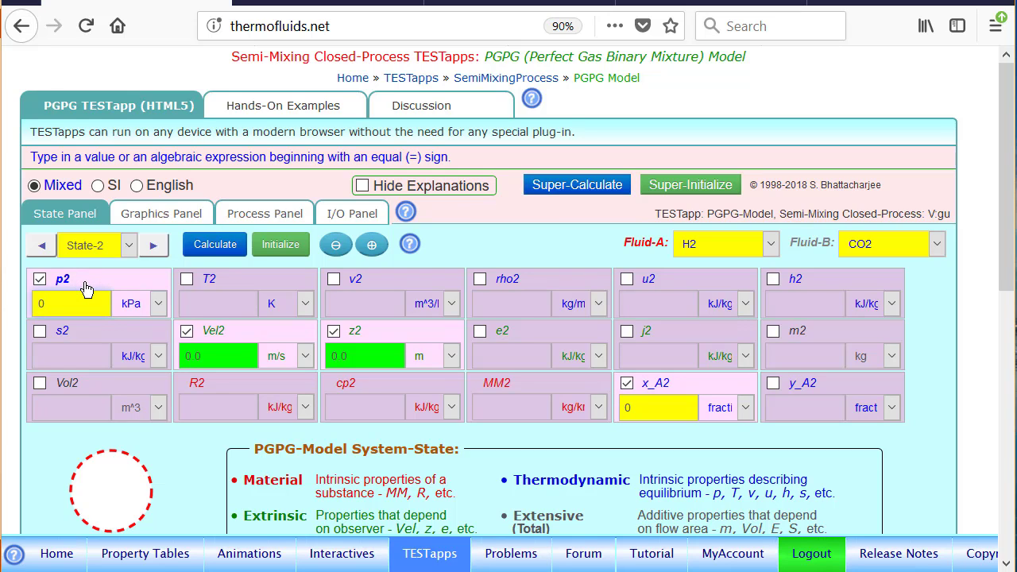
{"action": "type", "text": "600"}
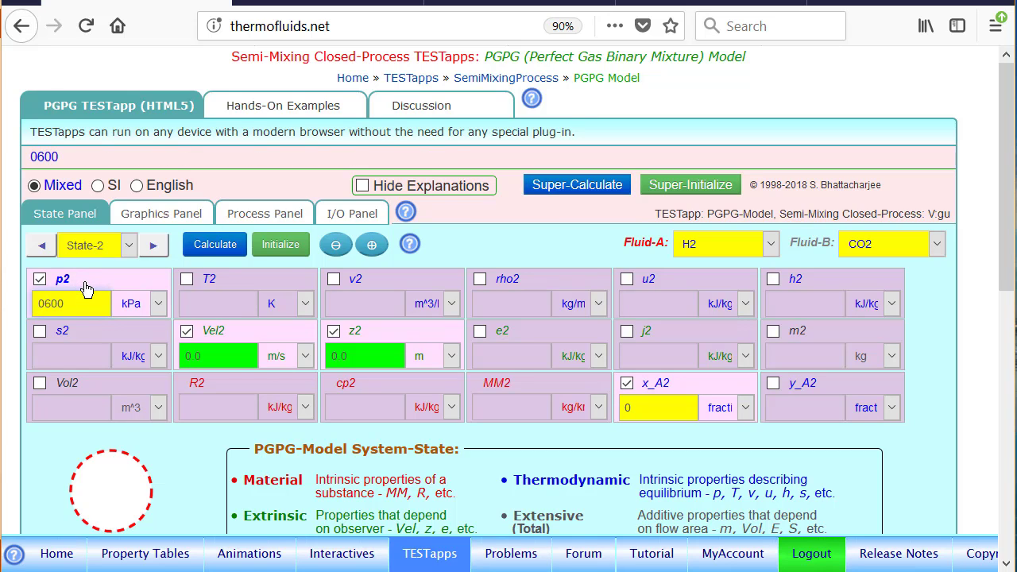
{"action": "left_click", "coordinate": [234, 288]}
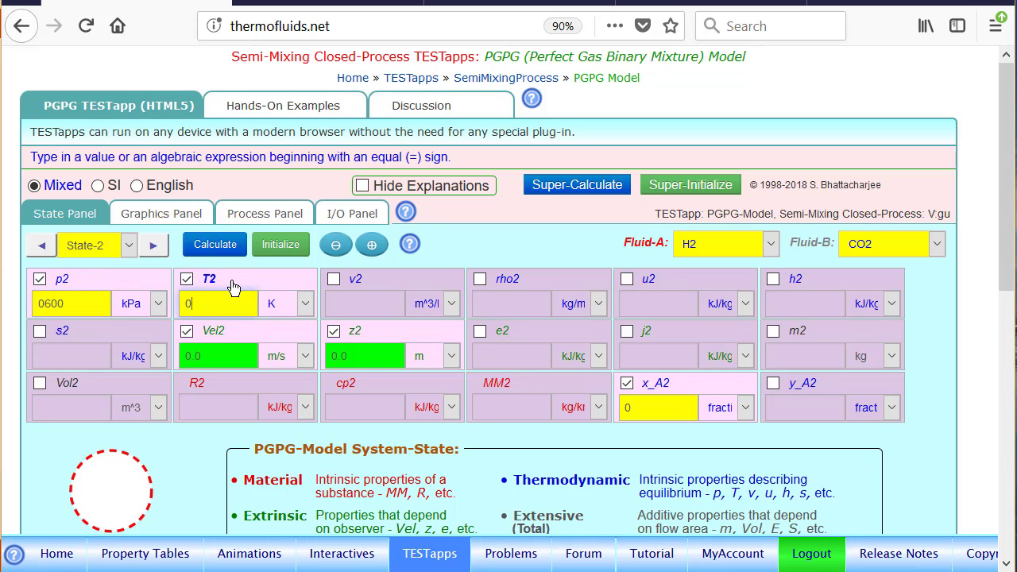
{"action": "type", "text": "100"}
{"action": "left_click", "coordinate": [278, 303]}
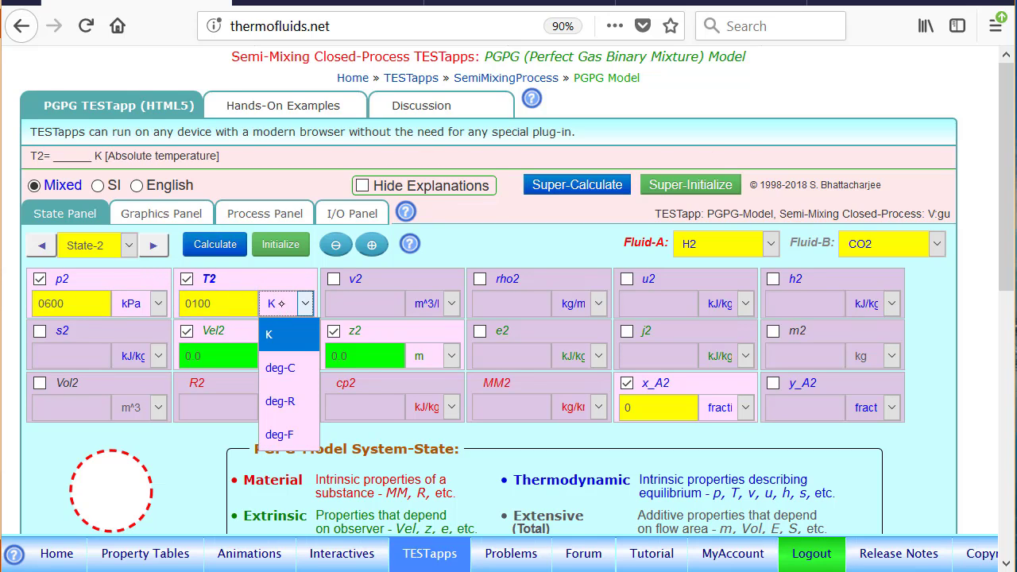
{"action": "left_click", "coordinate": [280, 368]}
Step: Set State-2's volume Vol2 to 3 m^3 and calculate the state
{"action": "left_click", "coordinate": [75, 386]}
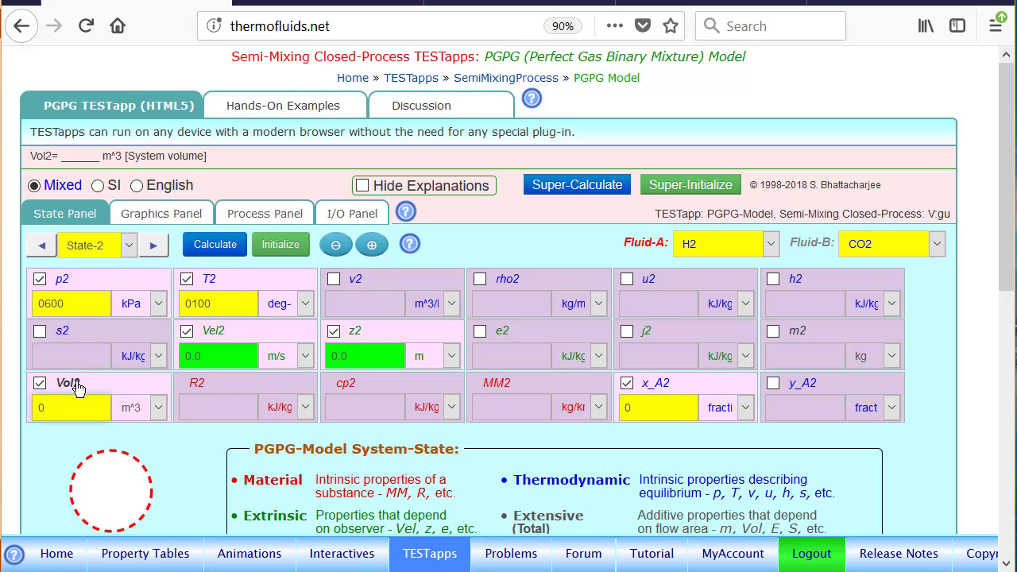
{"action": "type", "text": "3"}
{"action": "key", "text": "Return"}
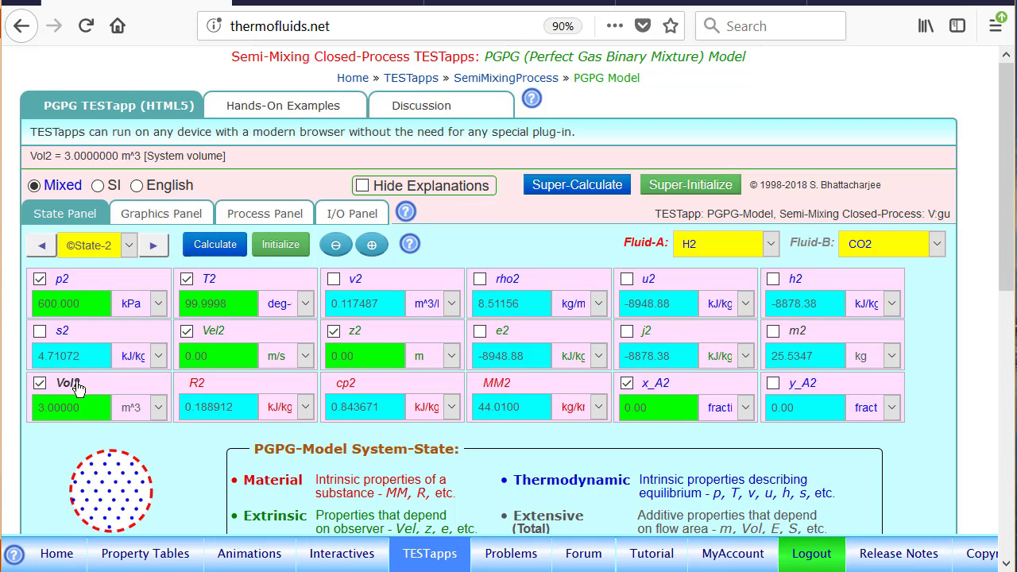
Step: Switch to State-3 and set its temperature T3 to 25 deg-C
{"action": "left_click", "coordinate": [153, 245]}
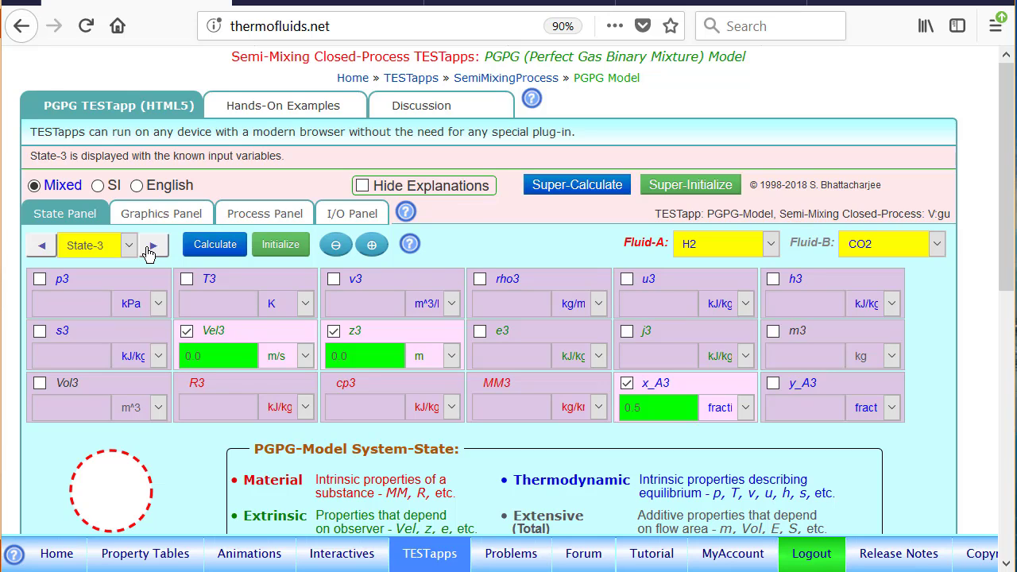
{"action": "mouse_move", "coordinate": [643, 388]}
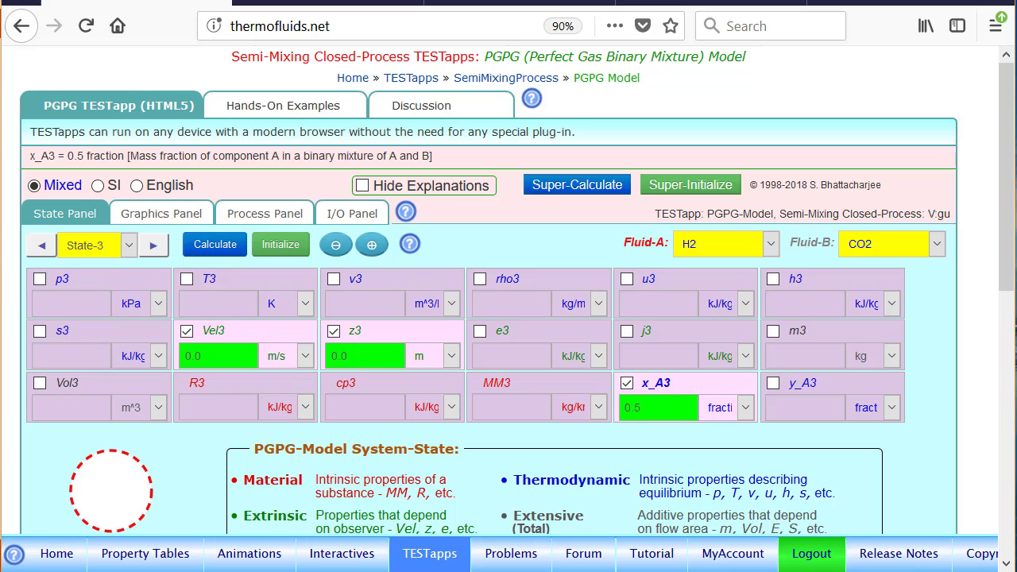
{"action": "left_click", "coordinate": [232, 282]}
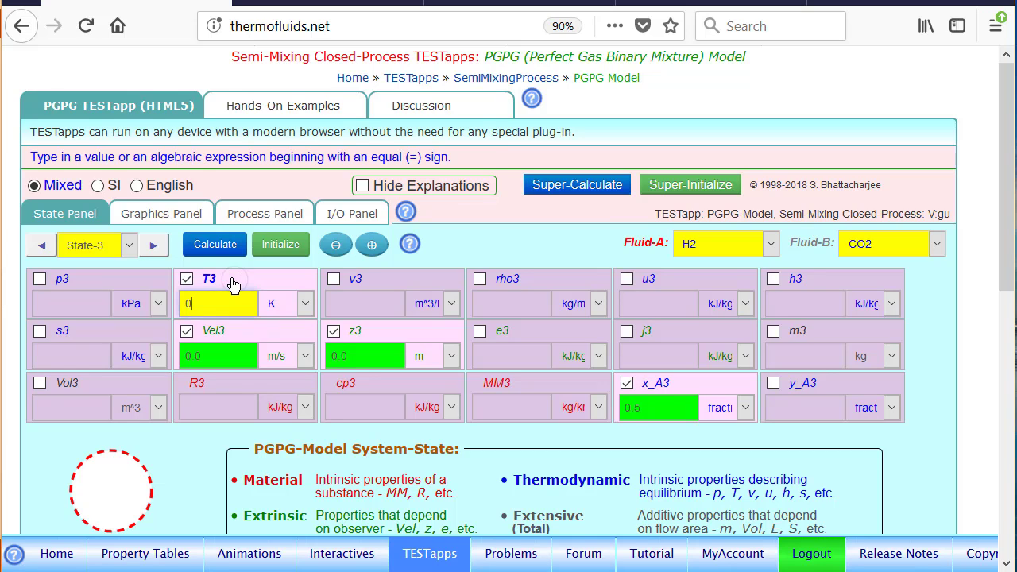
{"action": "type", "text": "25"}
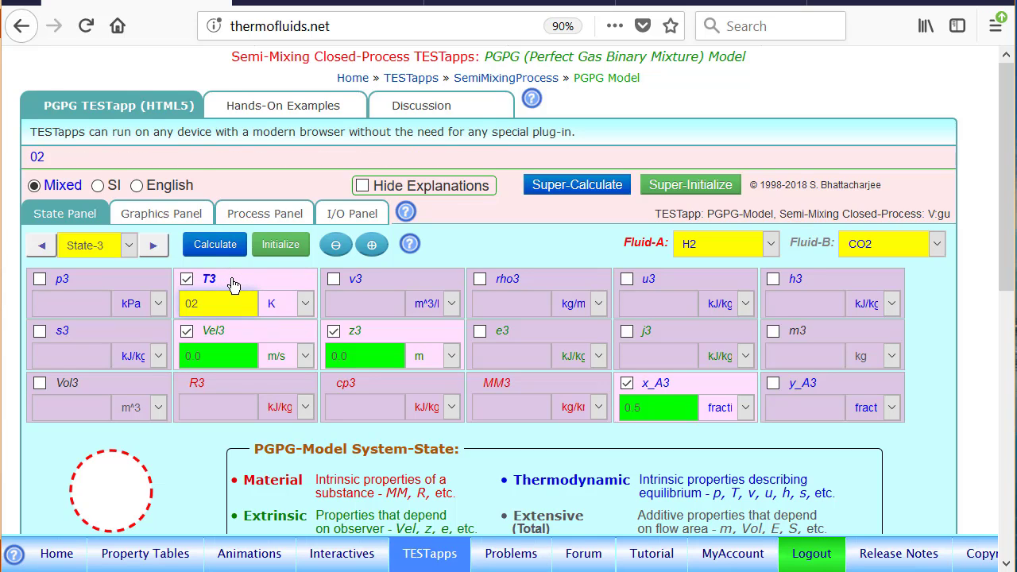
{"action": "left_click", "coordinate": [269, 304]}
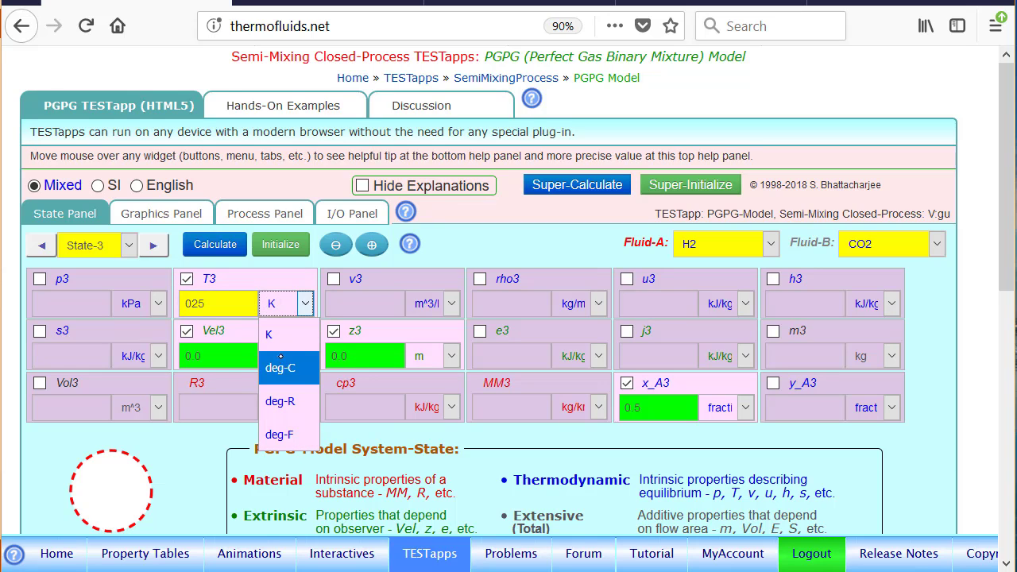
{"action": "left_click", "coordinate": [274, 368]}
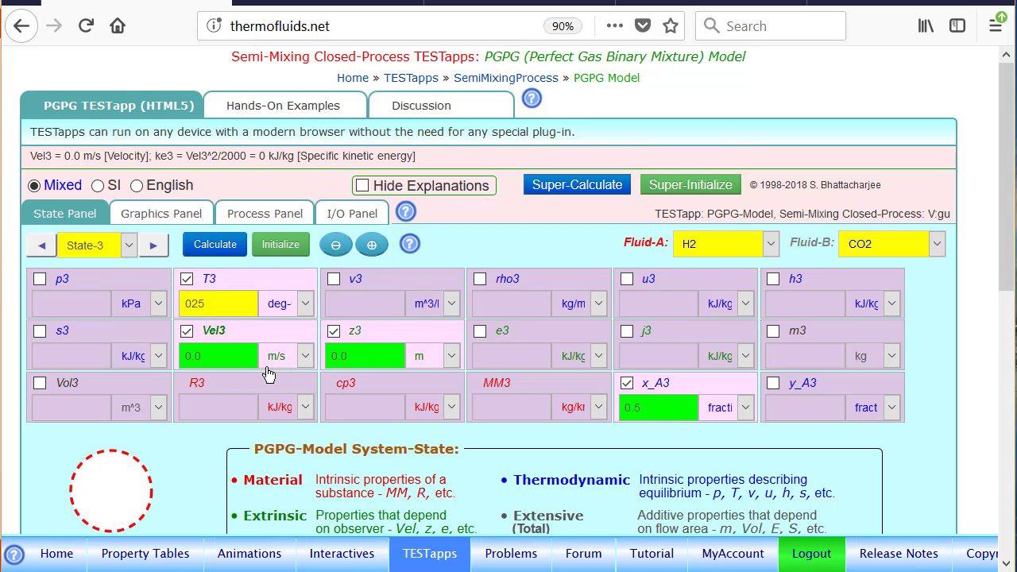
Step: Define State-3's volume Vol3 with the expression =Vol1 and calculate
{"action": "left_click", "coordinate": [84, 387]}
{"action": "key", "text": "BackSpace"}
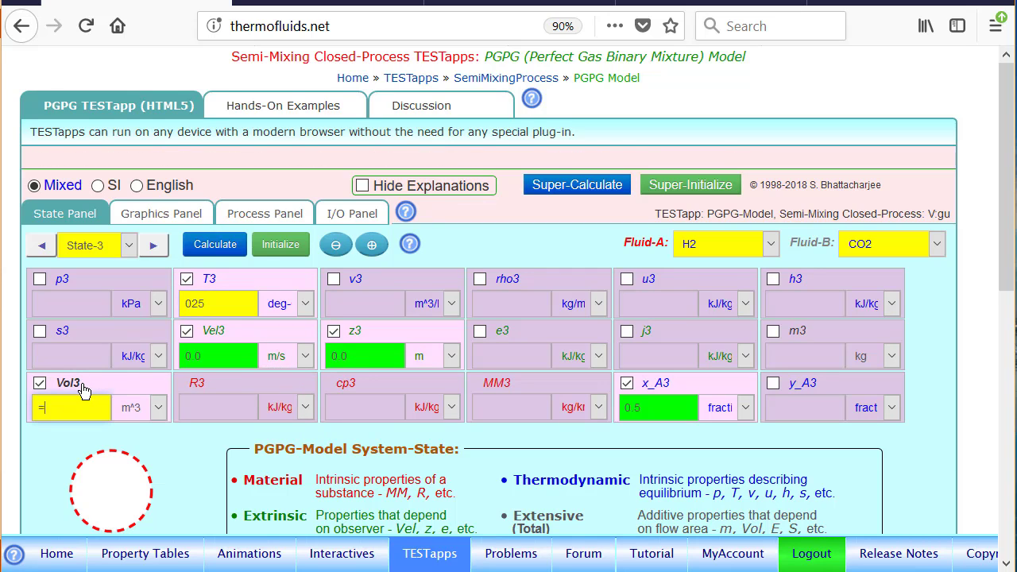
{"action": "type", "text": "="}
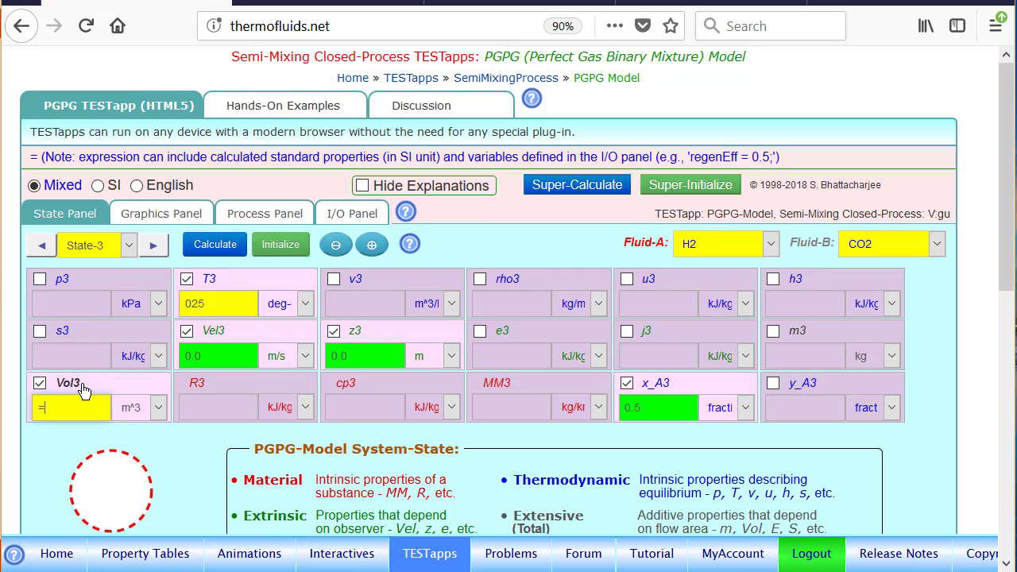
{"action": "type", "text": "Vol1"}
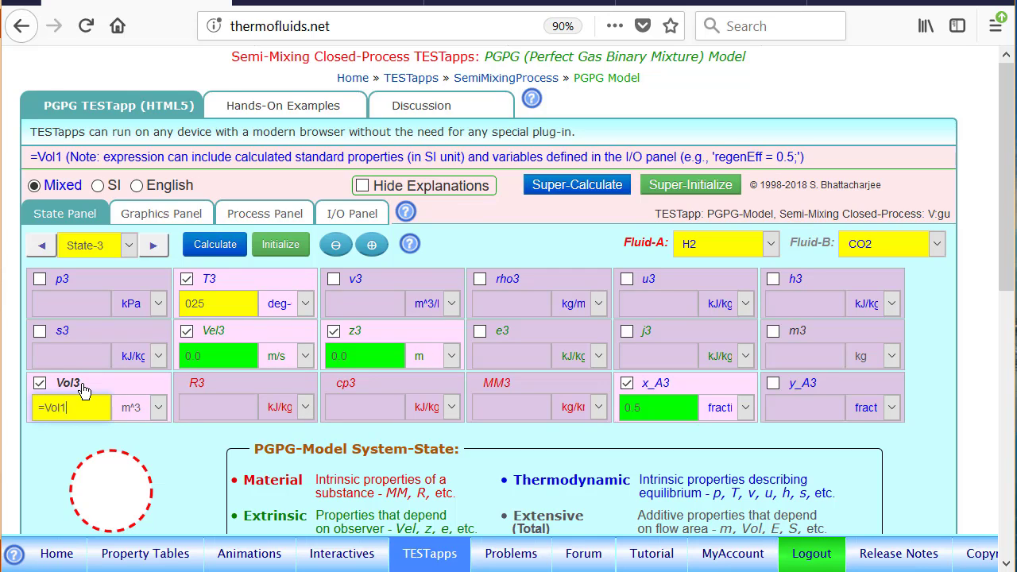
{"action": "key", "text": "Return"}
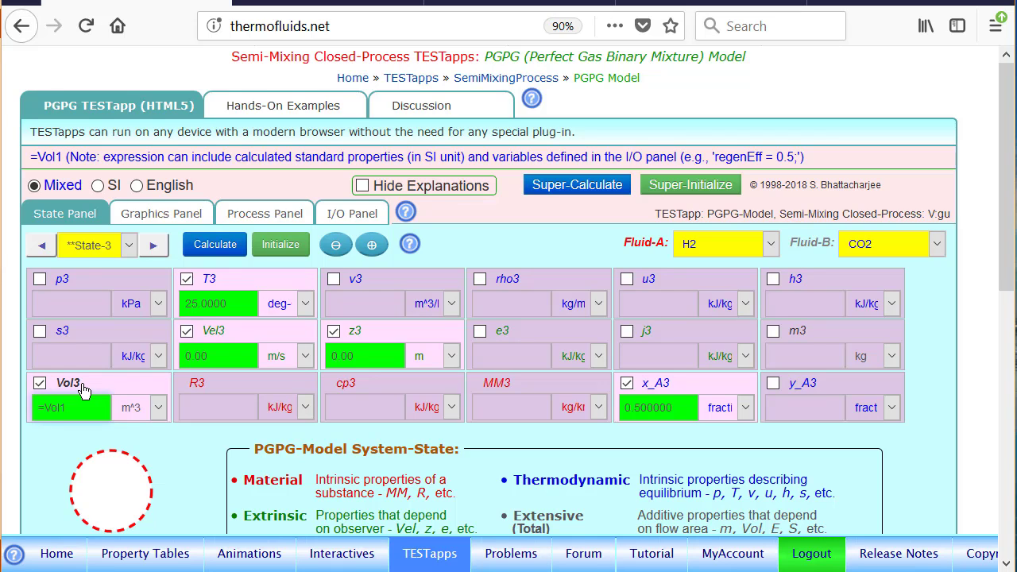
Step: Set State-3's mass m3 to 3 kg and calculate the state
{"action": "left_click", "coordinate": [812, 337]}
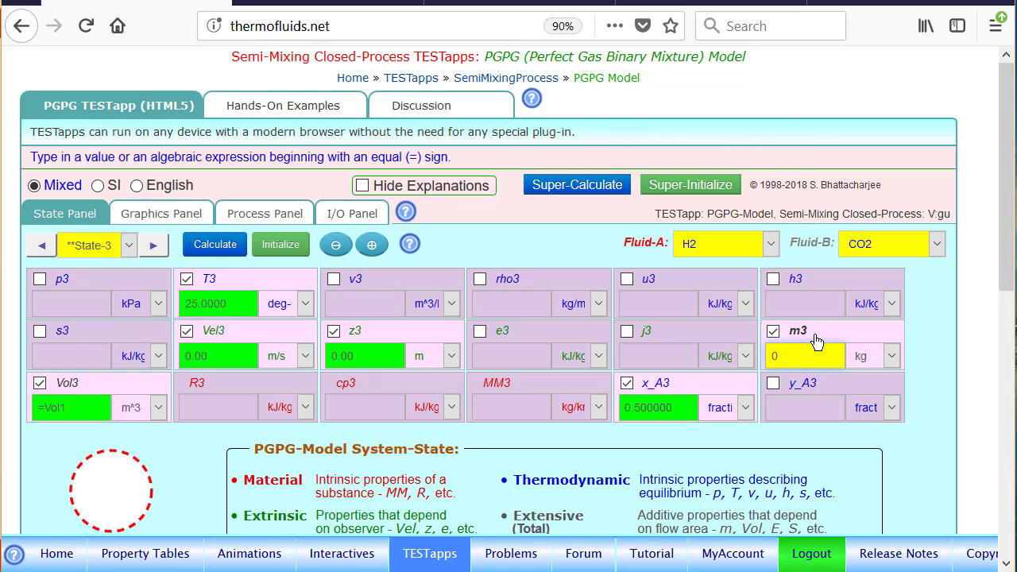
{"action": "type", "text": "3"}
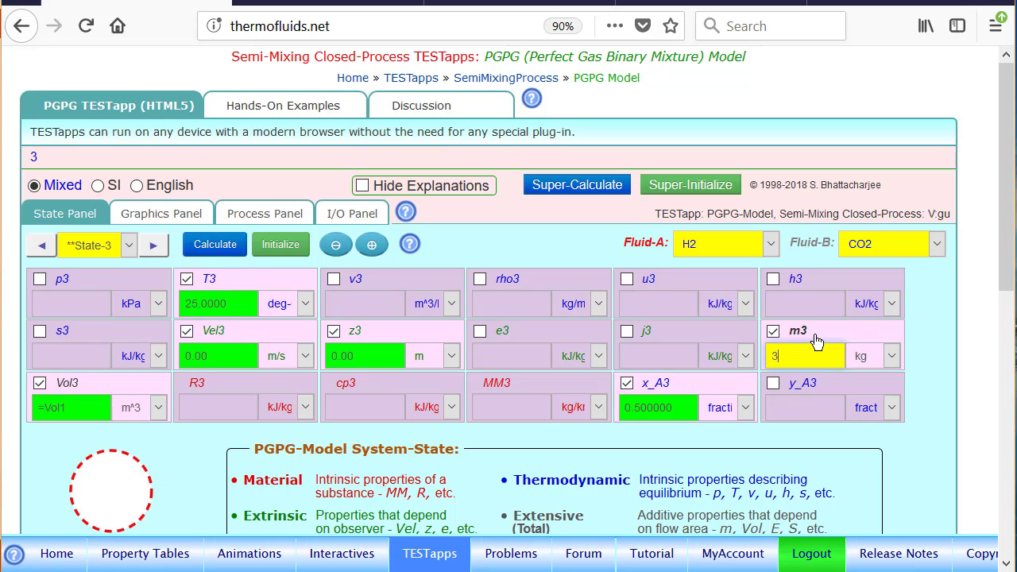
{"action": "key", "text": "Return"}
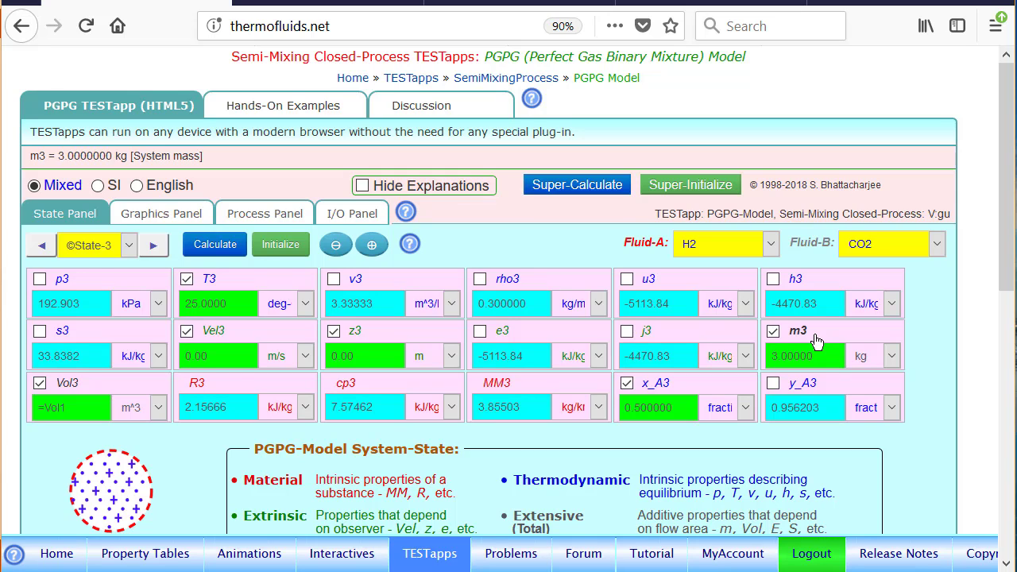
Step: Switch to State-4, deselect its preset mass fraction x_A4, and define the volume Vol4 as =Vol2
{"action": "left_click", "coordinate": [153, 250]}
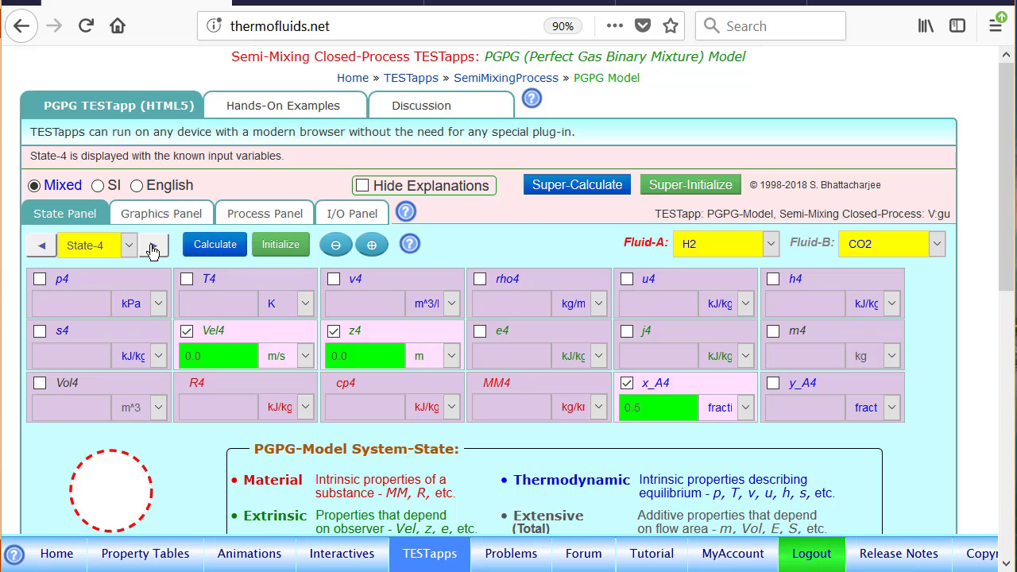
{"action": "left_click", "coordinate": [671, 383]}
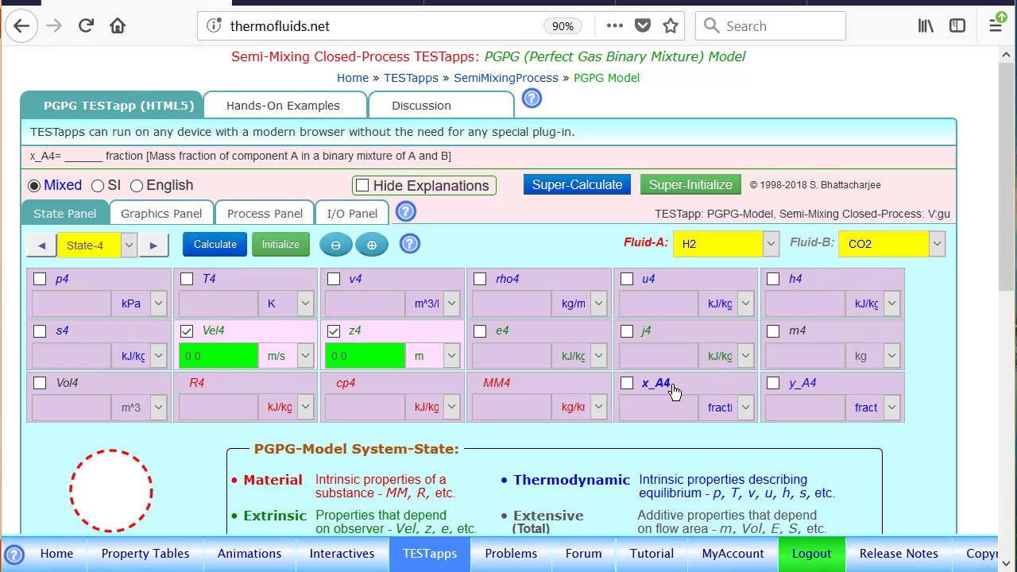
{"action": "left_click", "coordinate": [82, 388]}
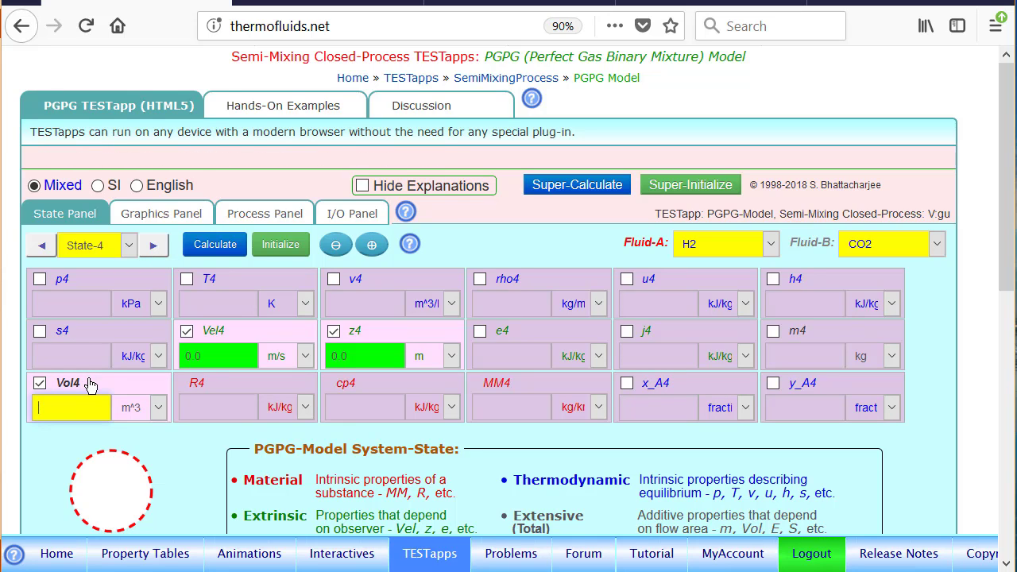
{"action": "type", "text": "="}
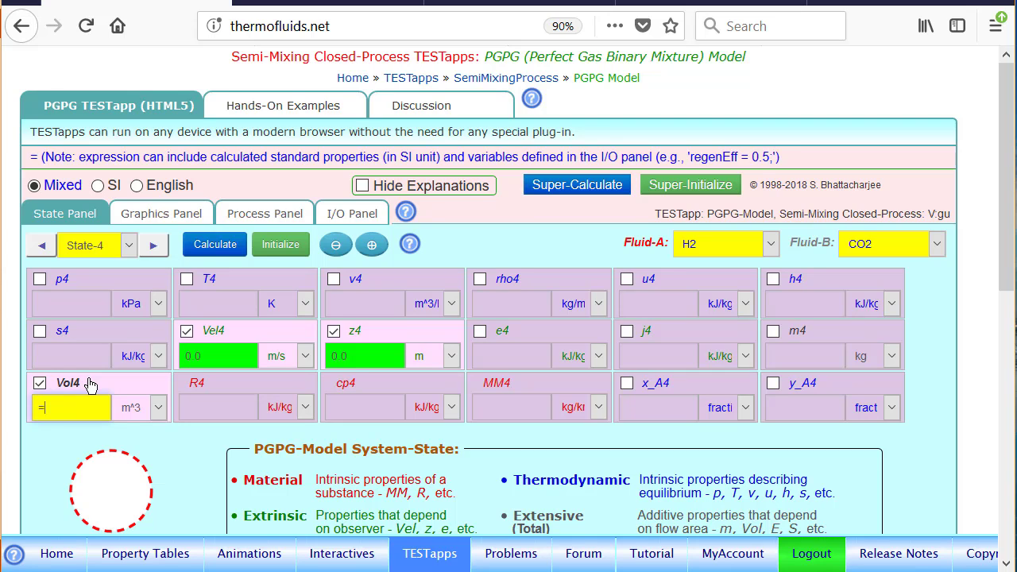
{"action": "type", "text": "Vol2"}
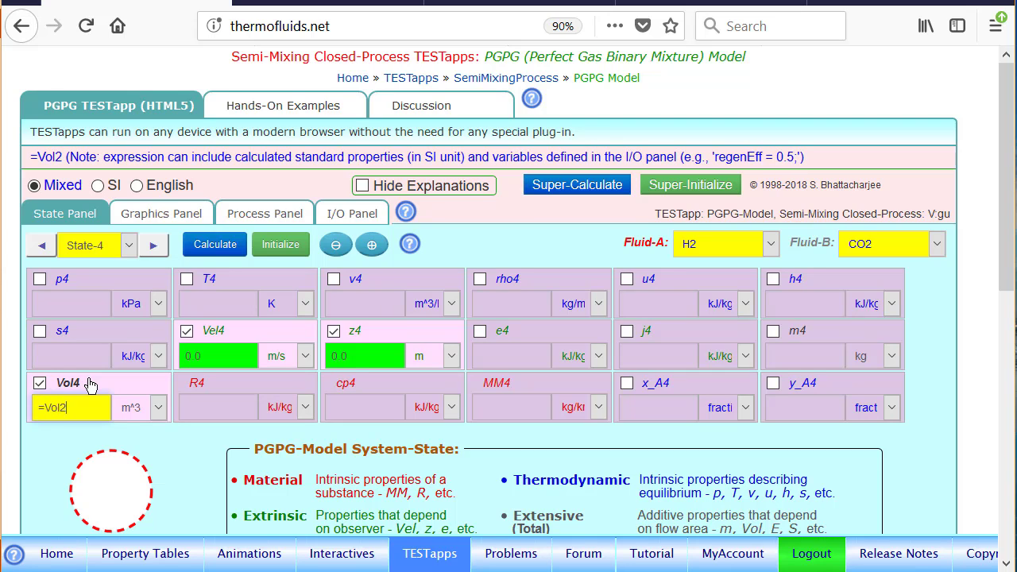
Step: Define State-4's mass m4 with the expression =m1+m2-m3 and calculate
{"action": "left_click", "coordinate": [825, 344]}
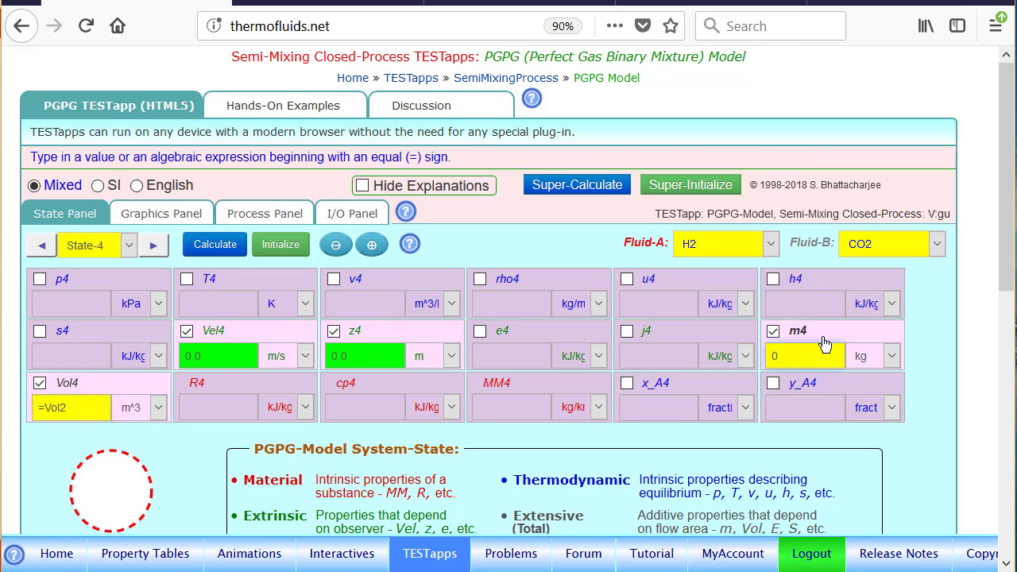
{"action": "type", "text": "="}
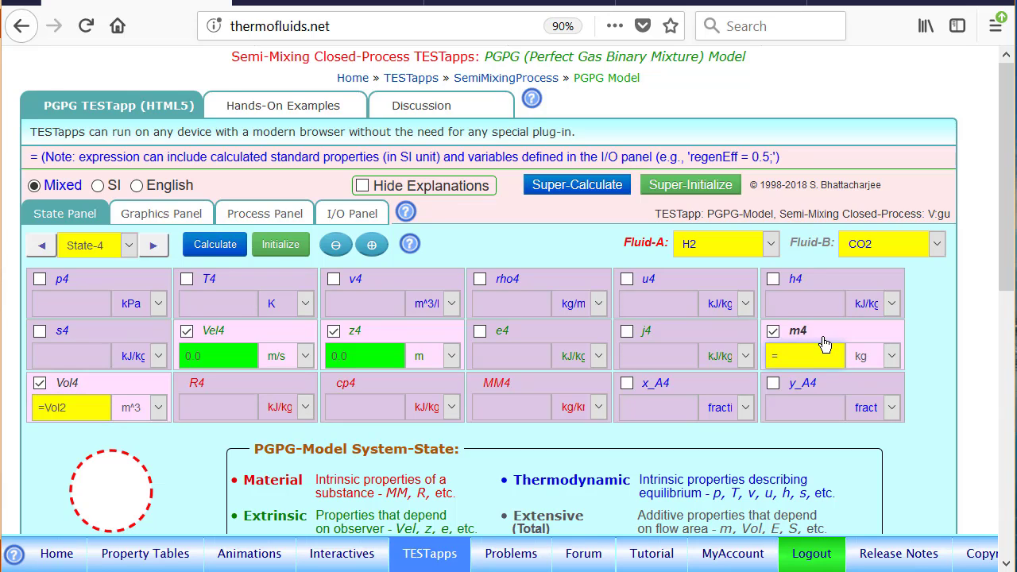
{"action": "type", "text": "m"}
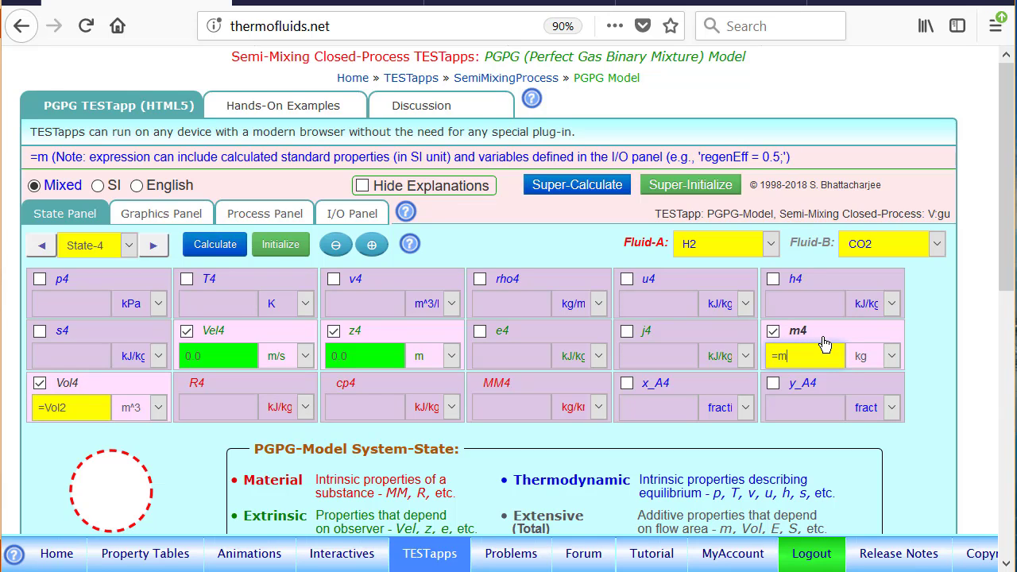
{"action": "type", "text": "1+m2"}
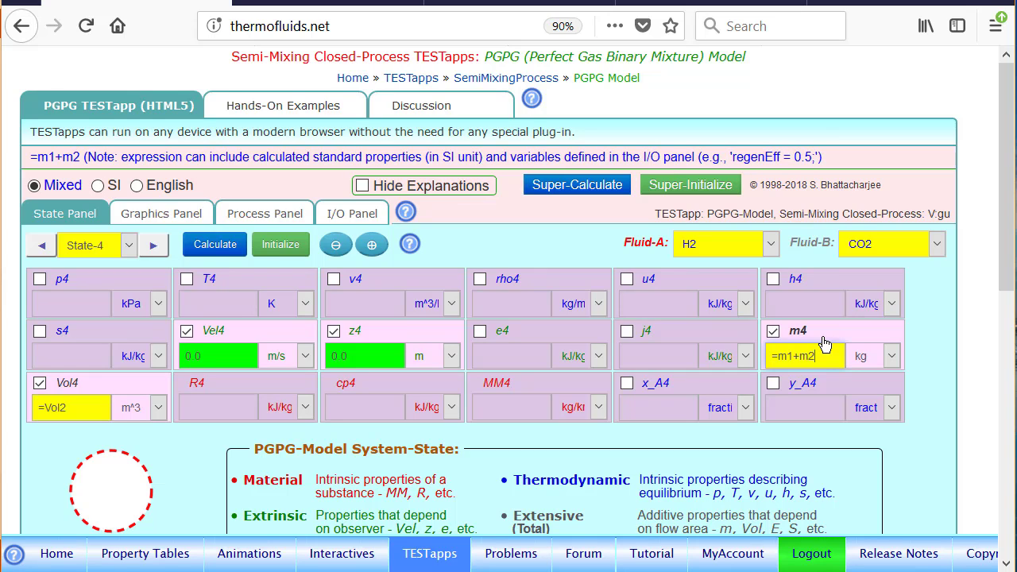
{"action": "type", "text": "-m3"}
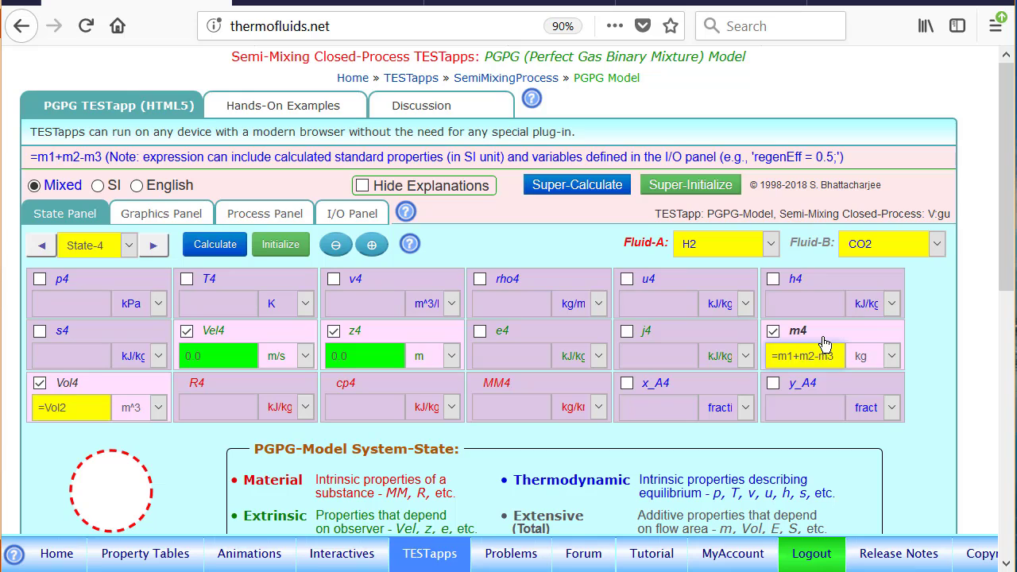
{"action": "key", "text": "Return"}
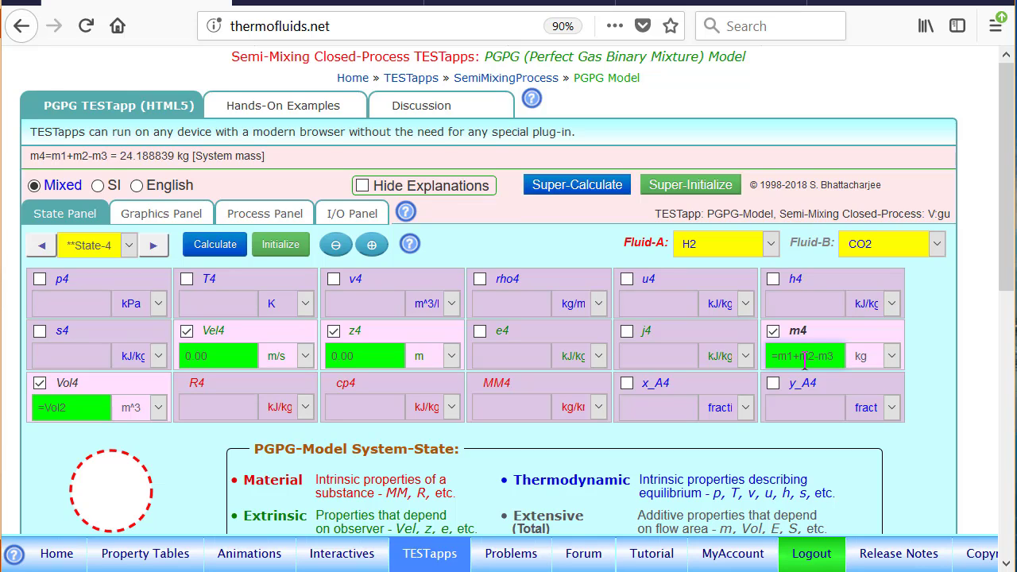
Step: Define State-4's temperature T4 with the expression =T3 and calculate
{"action": "mouse_move", "coordinate": [671, 389]}
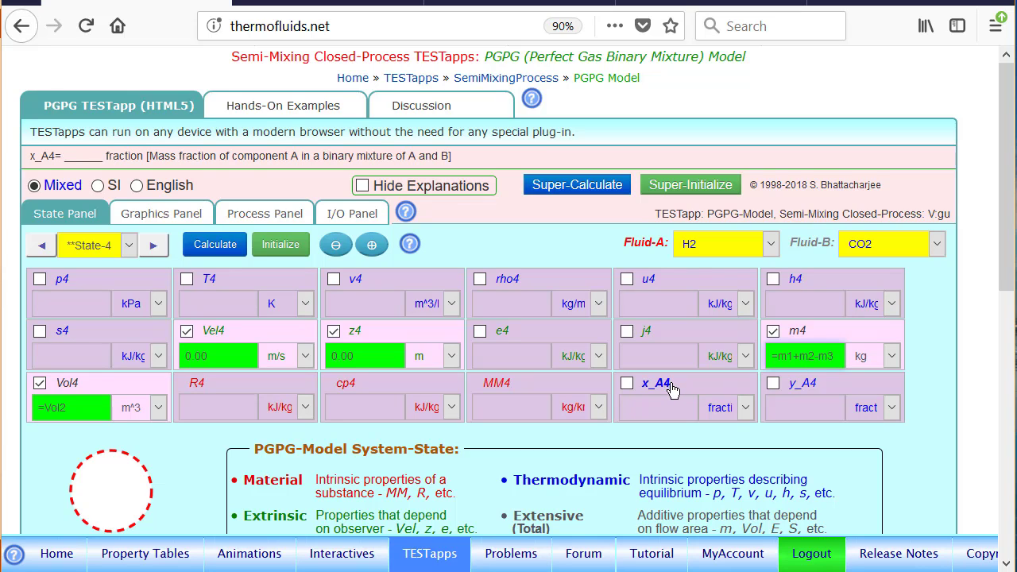
{"action": "left_click", "coordinate": [239, 283]}
{"action": "key", "text": "BackSpace"}
{"action": "type", "text": "="}
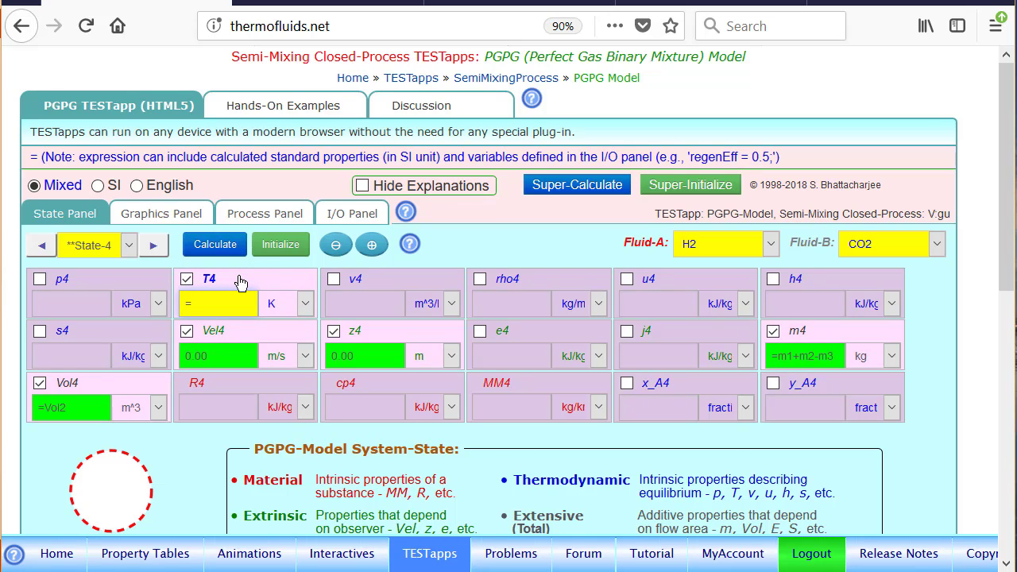
{"action": "type", "text": "T3\\"}
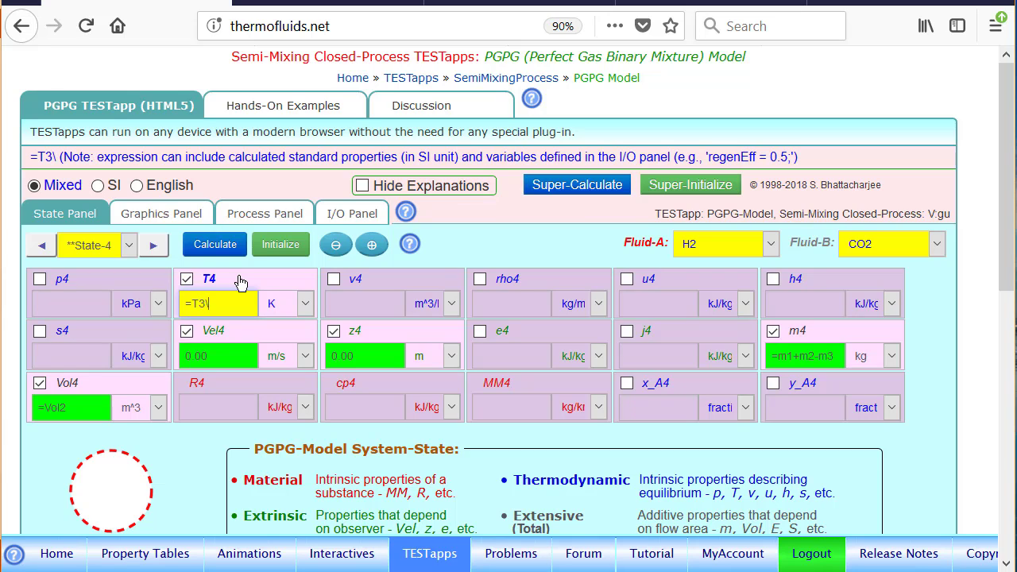
{"action": "key", "text": "BackSpace"}
{"action": "key", "text": "Return"}
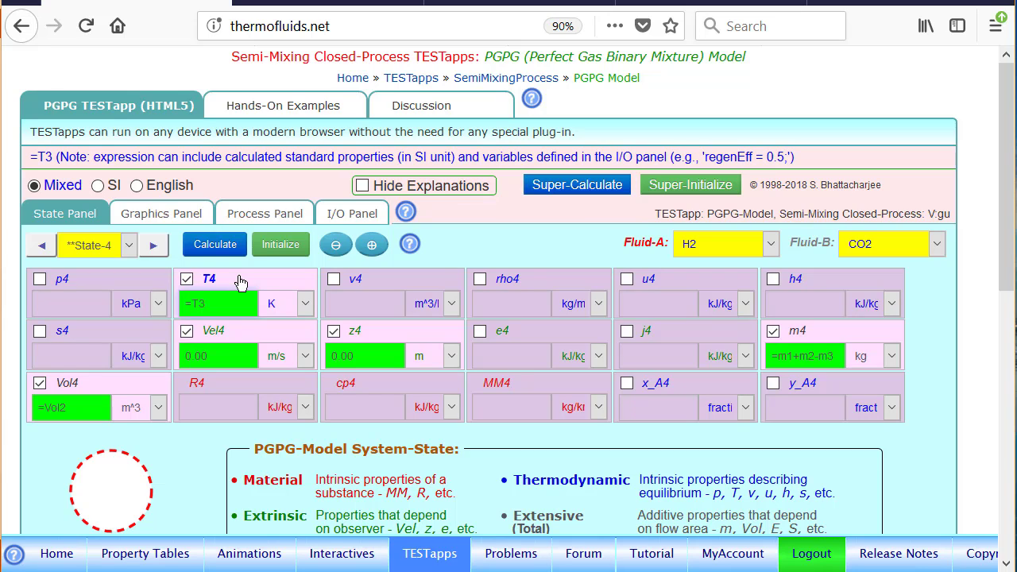
Step: Define State-4's mass fraction x_A4 with the expression =(m1-m3*x_A3)/m4 and calculate the state
{"action": "left_click", "coordinate": [671, 388]}
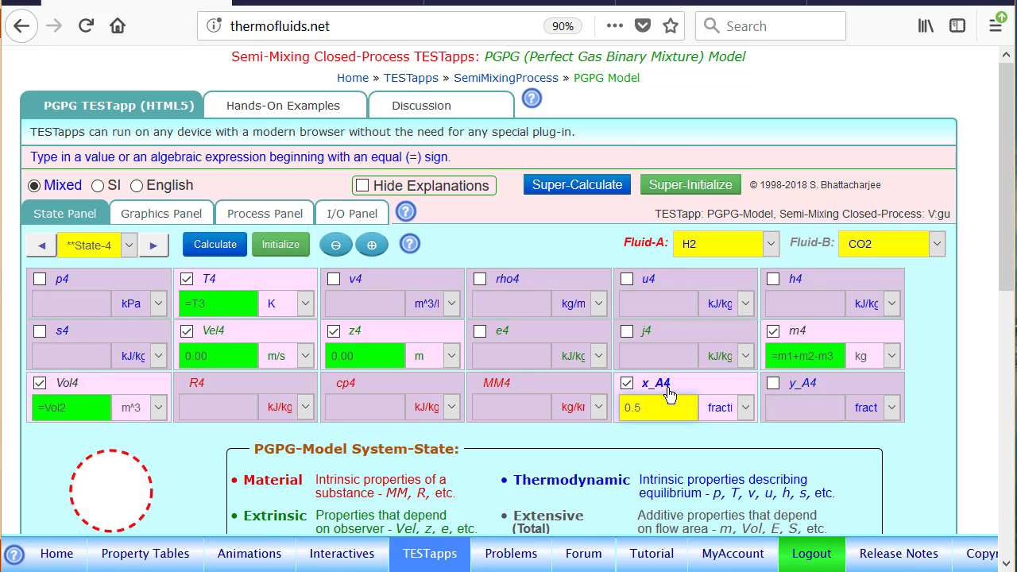
{"action": "key", "text": "BackSpace"}
{"action": "key", "text": "BackSpace"}
{"action": "key", "text": "BackSpace"}
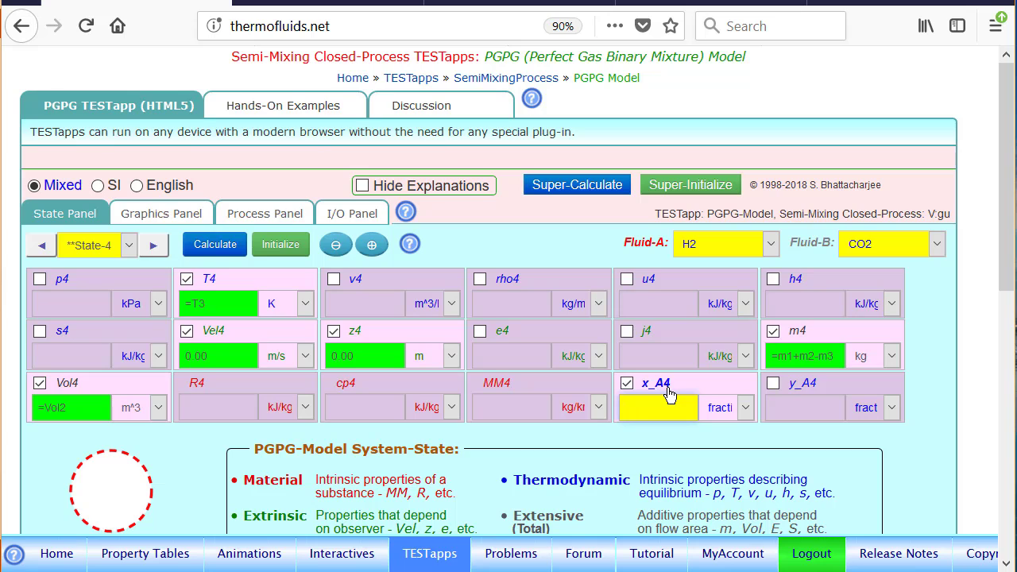
{"action": "type", "text": "=("}
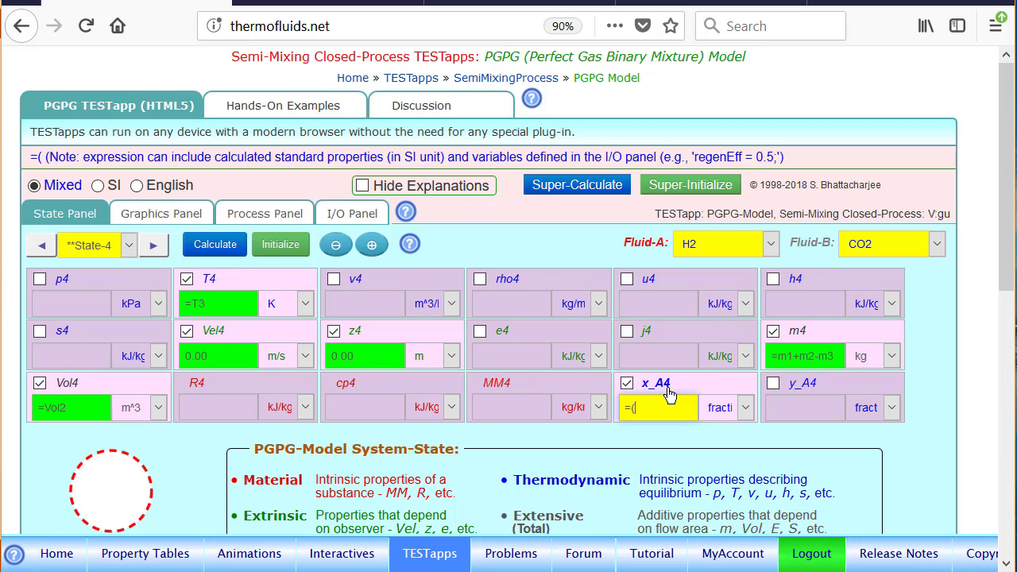
{"action": "type", "text": "m1"}
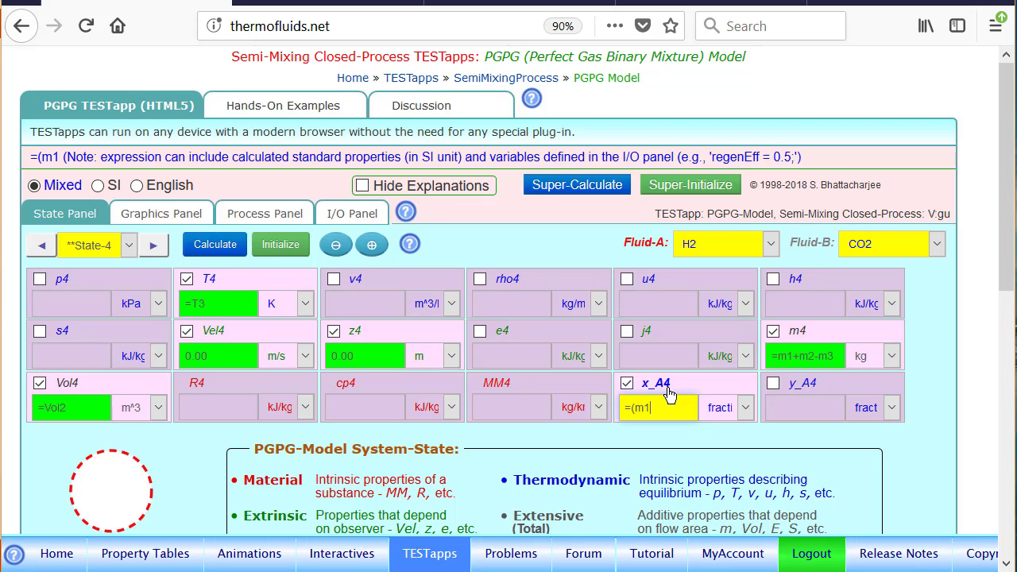
{"action": "type", "text": "-m"}
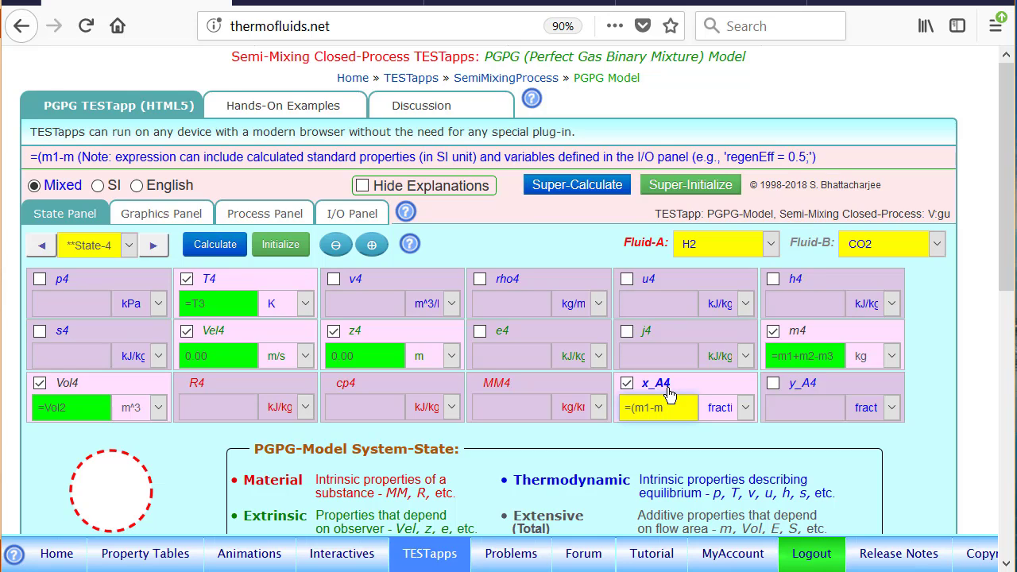
{"action": "type", "text": "3*x_"}
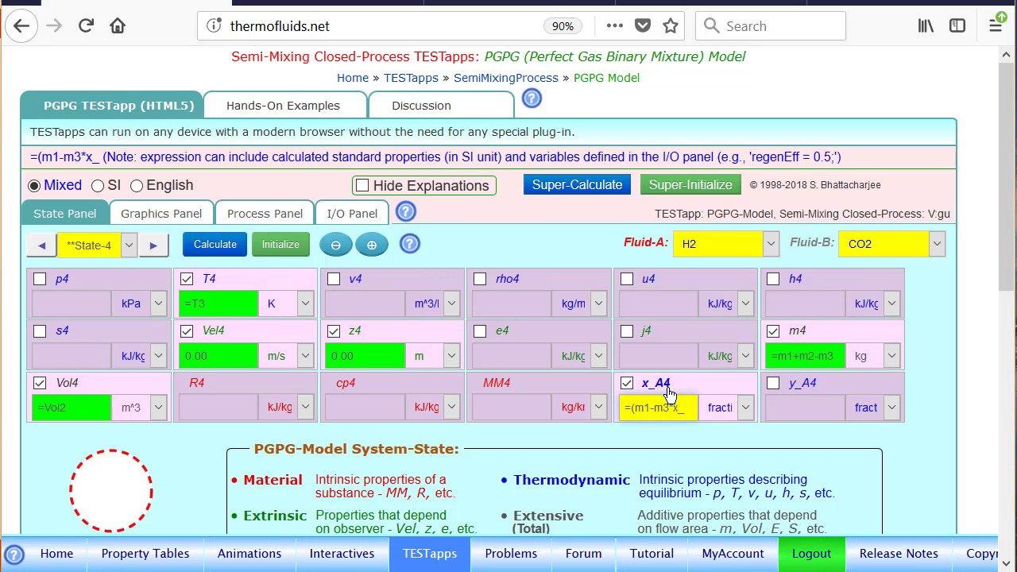
{"action": "type", "text": "A"}
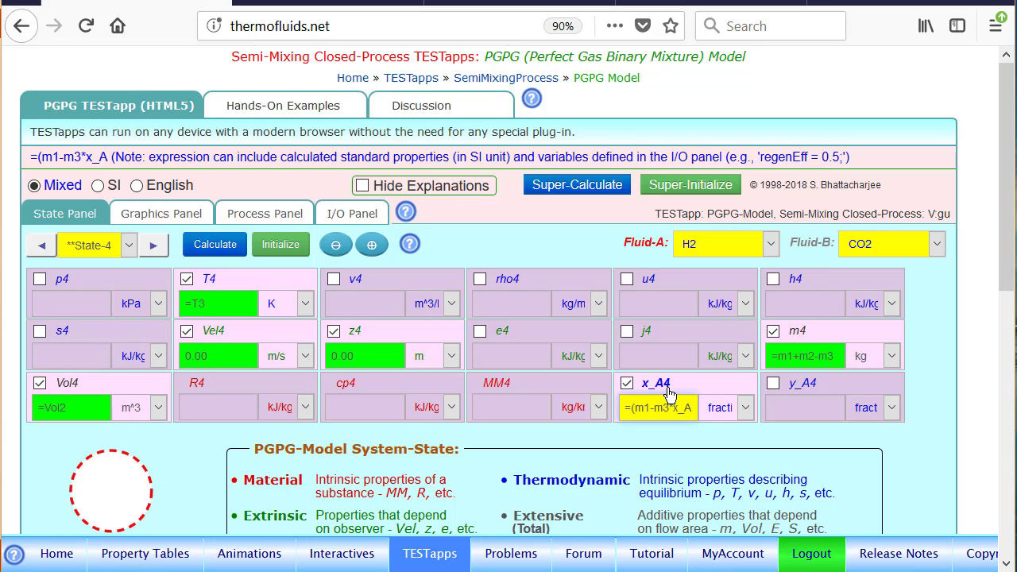
{"action": "type", "text": "3)"}
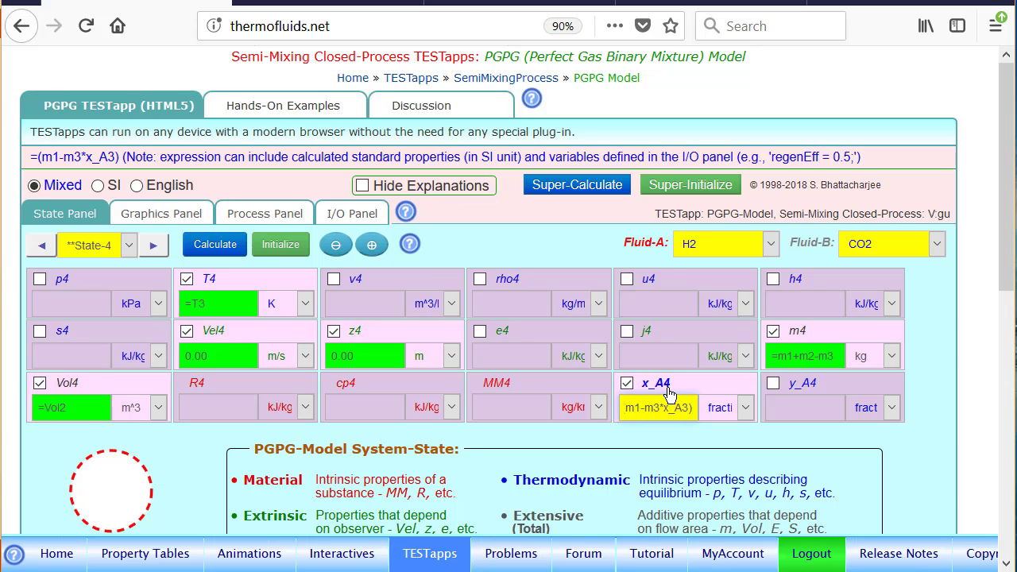
{"action": "type", "text": "/m4"}
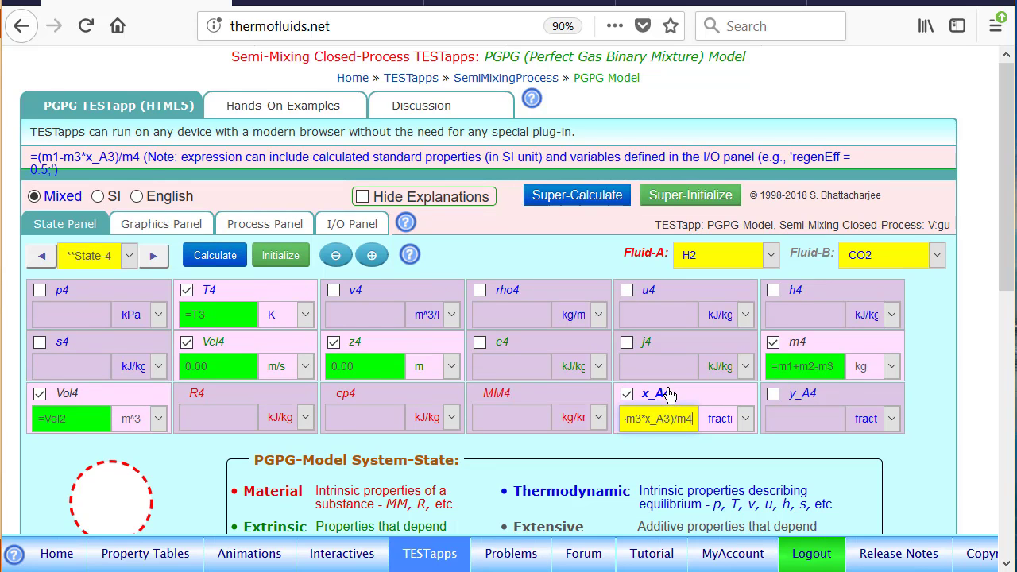
{"action": "key", "text": "Return"}
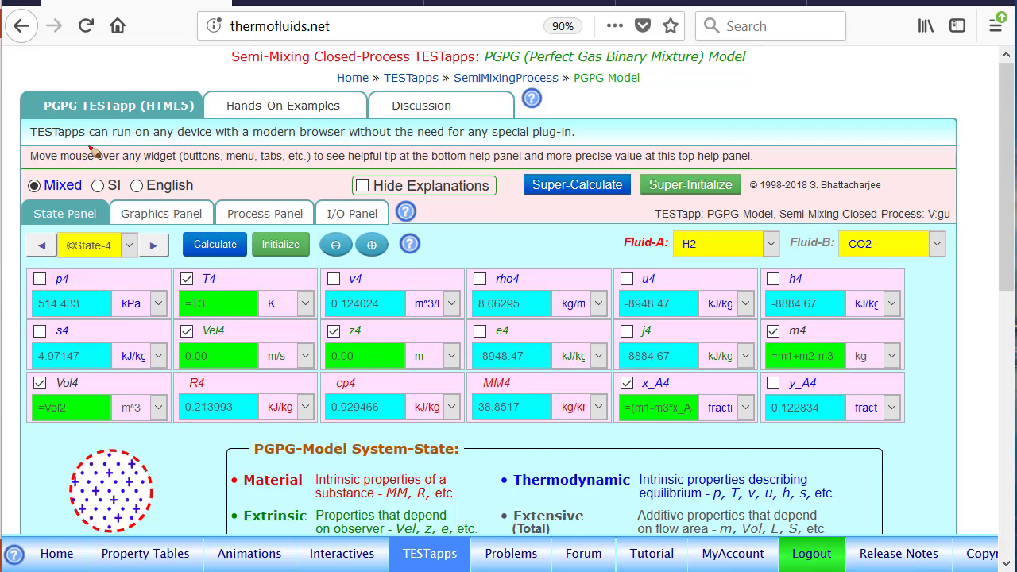
{"action": "mouse_move", "coordinate": [64, 152]}
{"action": "left_mouse_down"}
{"action": "mouse_move", "coordinate": [64, 172]}
{"action": "mouse_move", "coordinate": [392, 170]}
{"action": "mouse_move", "coordinate": [77, 145]}
{"action": "mouse_move", "coordinate": [27, 154]}
{"action": "left_mouse_up"}
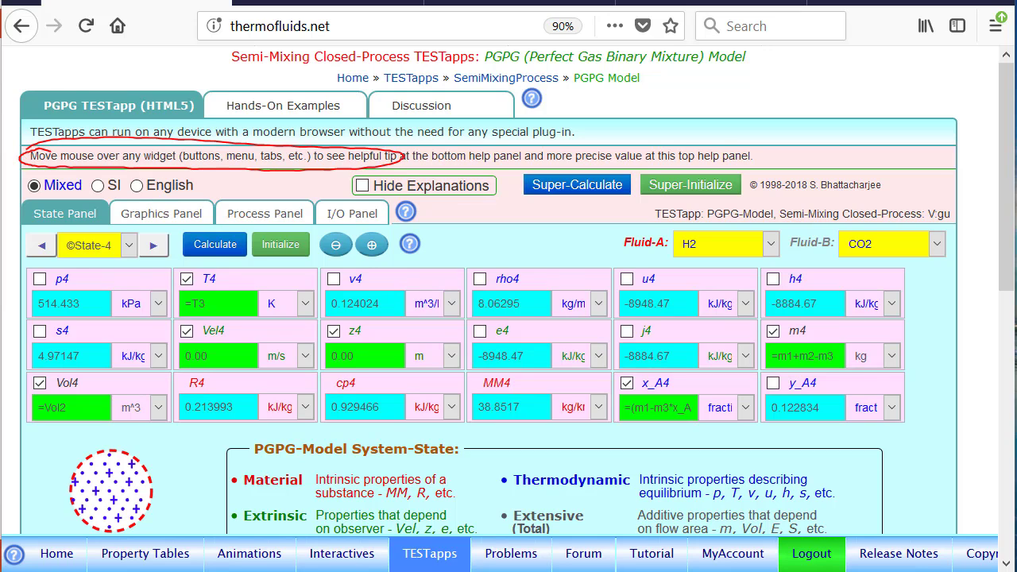
{"action": "mouse_move", "coordinate": [699, 403]}
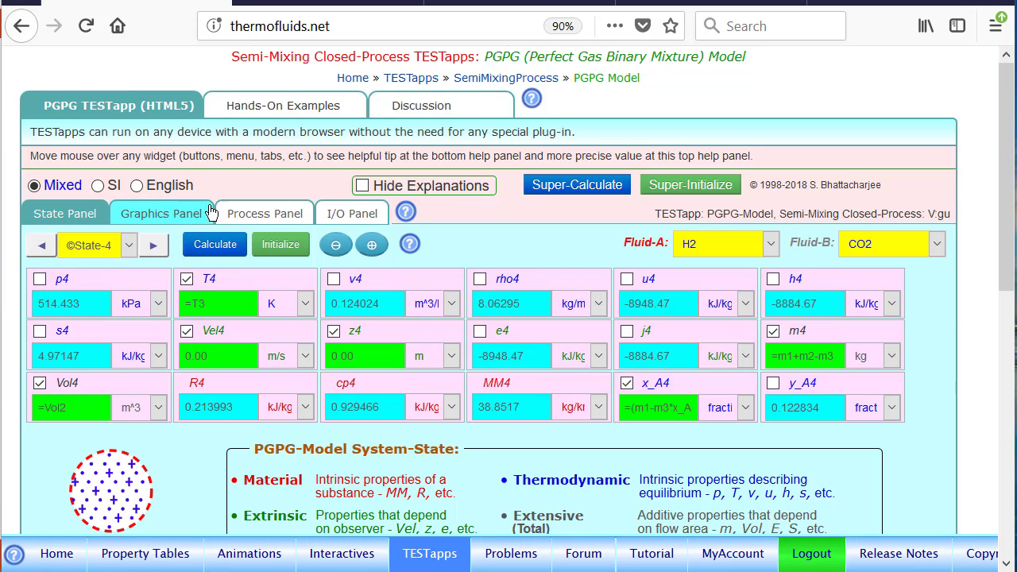
Step: Open the process analysis and assign State-1 as the bA-state and State-2 as the bB-state of Process-1
{"action": "left_click", "coordinate": [270, 214]}
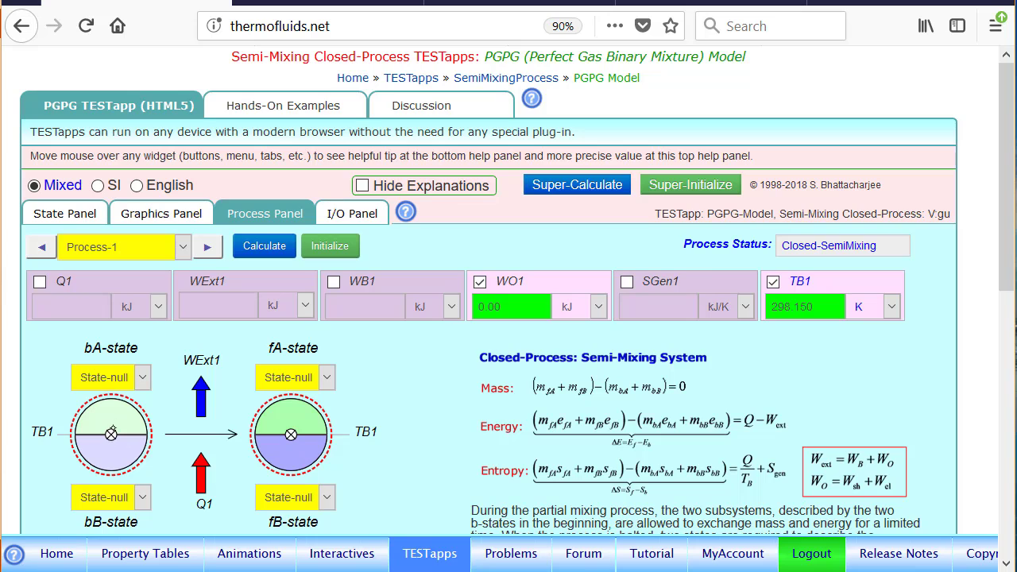
{"action": "left_click", "coordinate": [137, 380]}
{"action": "left_click", "coordinate": [127, 441]}
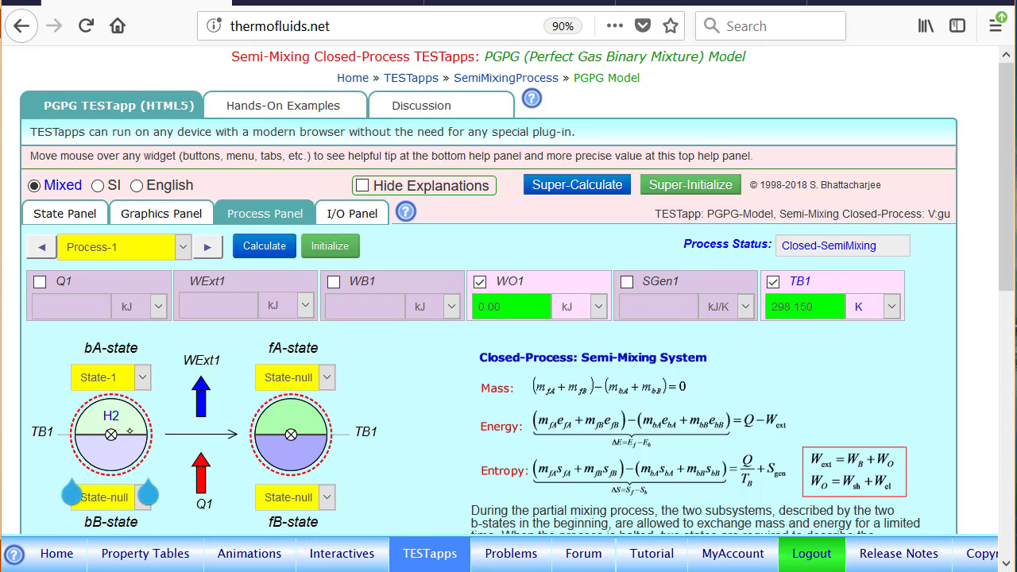
{"action": "left_click", "coordinate": [131, 496]}
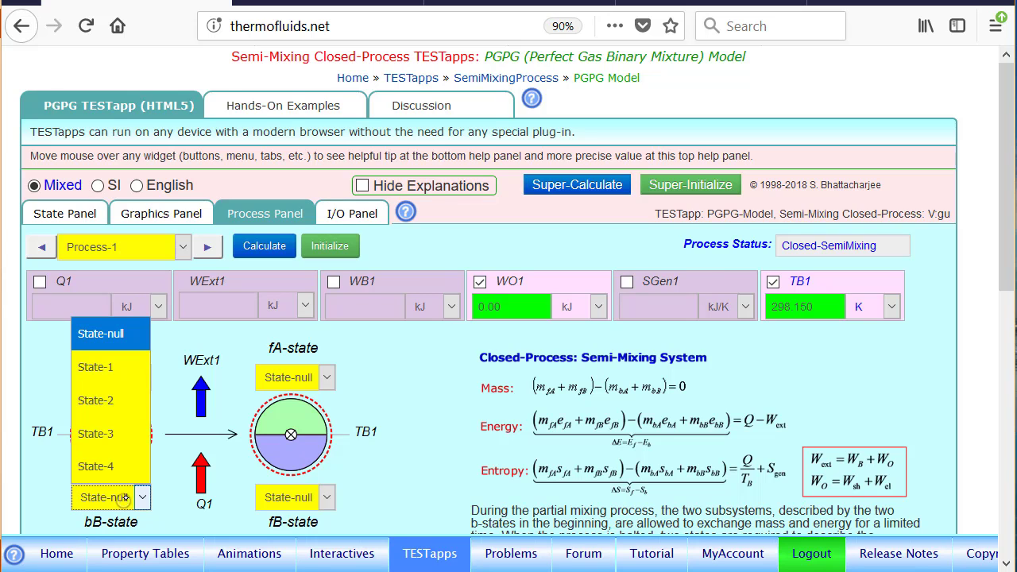
{"action": "left_click", "coordinate": [121, 401]}
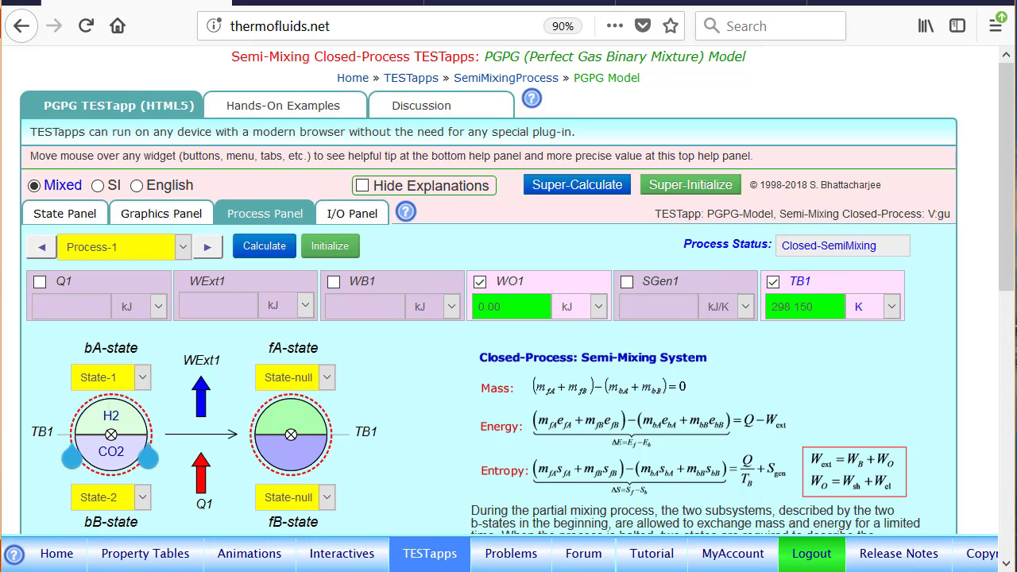
Step: Assign State-3 as the fA-state and State-4 as the fB-state of Process-1
{"action": "left_click", "coordinate": [308, 381]}
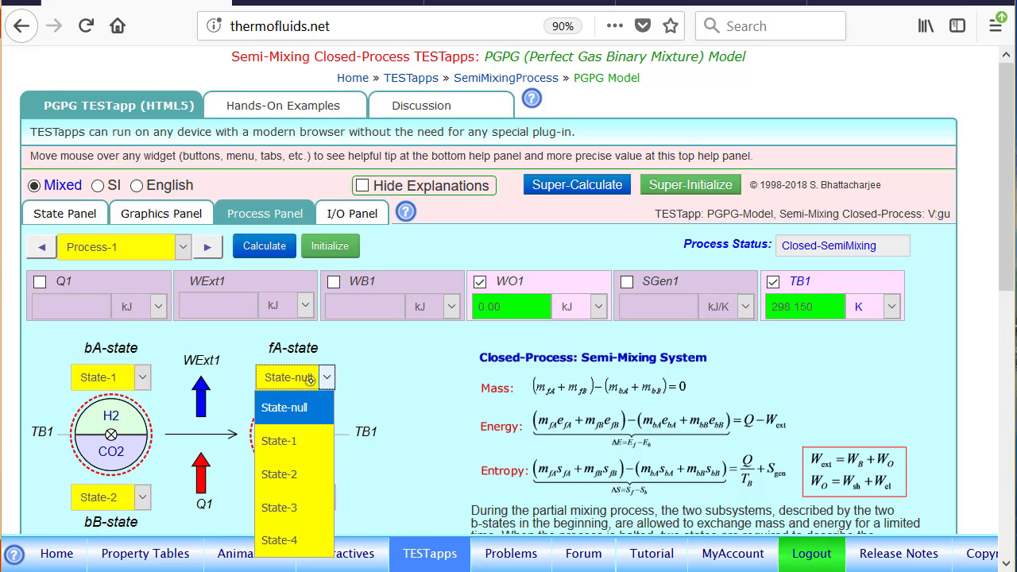
{"action": "left_click", "coordinate": [294, 503]}
{"action": "left_click", "coordinate": [293, 497]}
{"action": "left_click", "coordinate": [306, 433]}
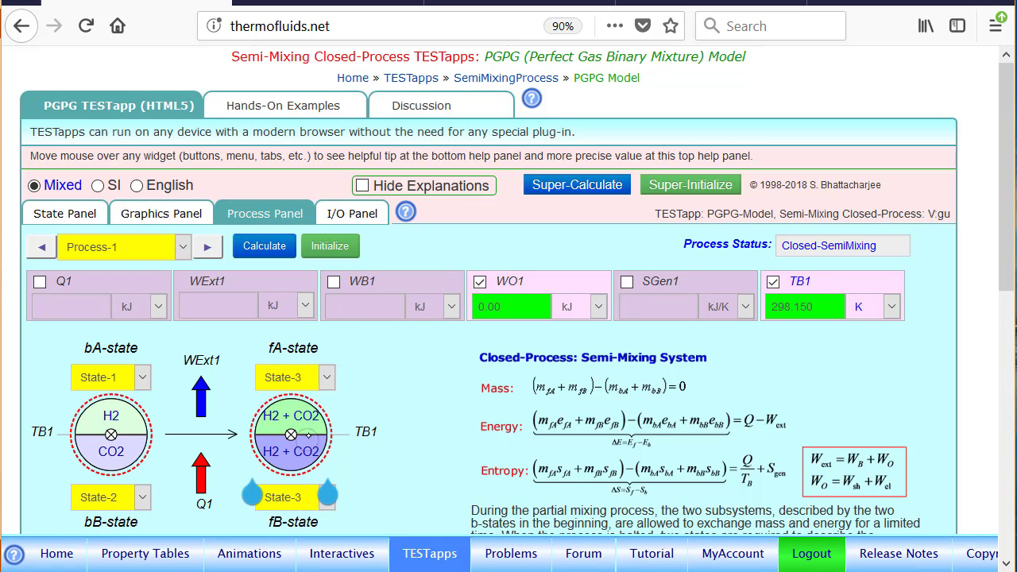
{"action": "left_click", "coordinate": [306, 497]}
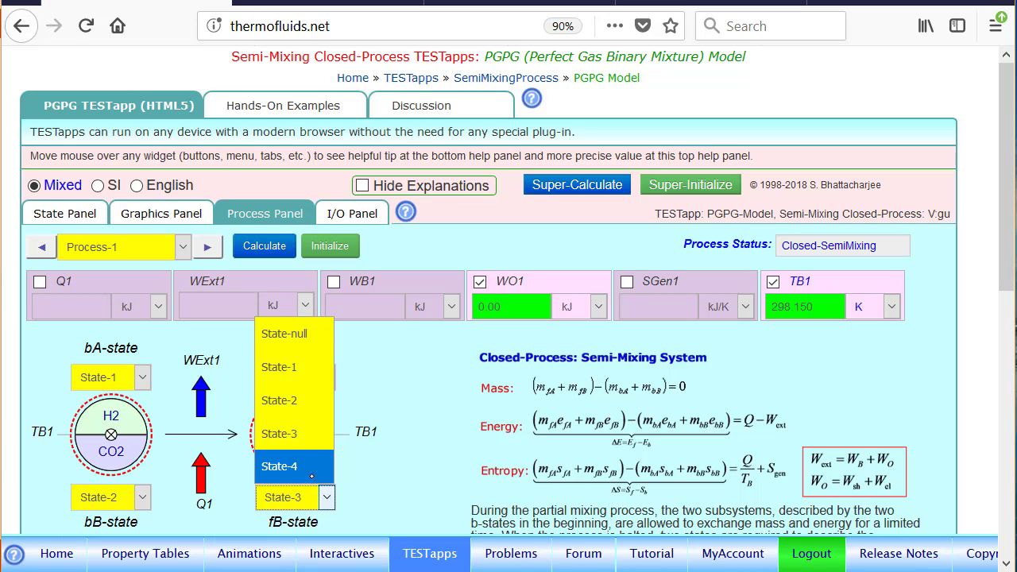
{"action": "left_click", "coordinate": [312, 476]}
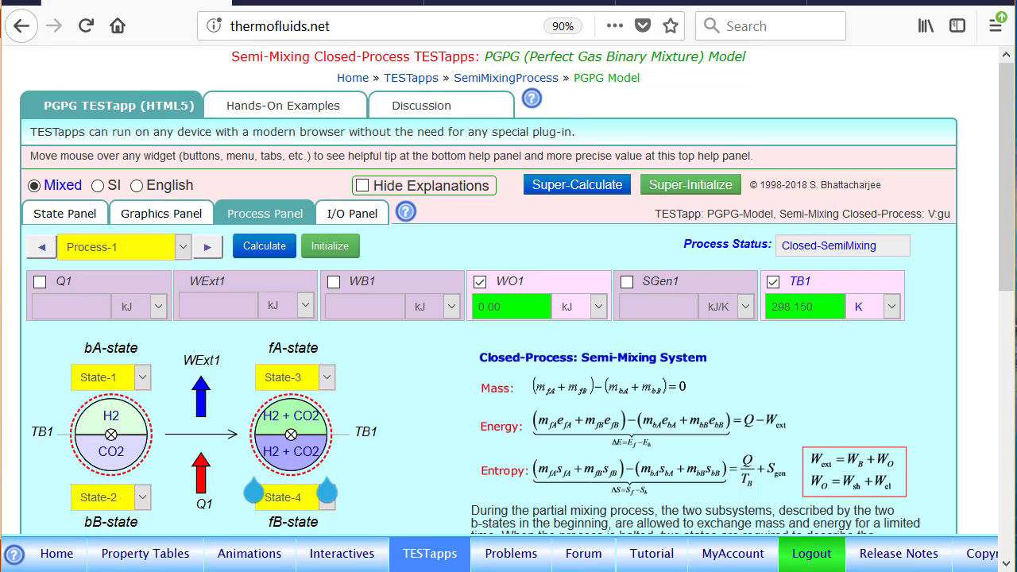
Step: Set the boundary work WB1 of Process-1 to 0 kJ and calculate the process
{"action": "left_click", "coordinate": [393, 286]}
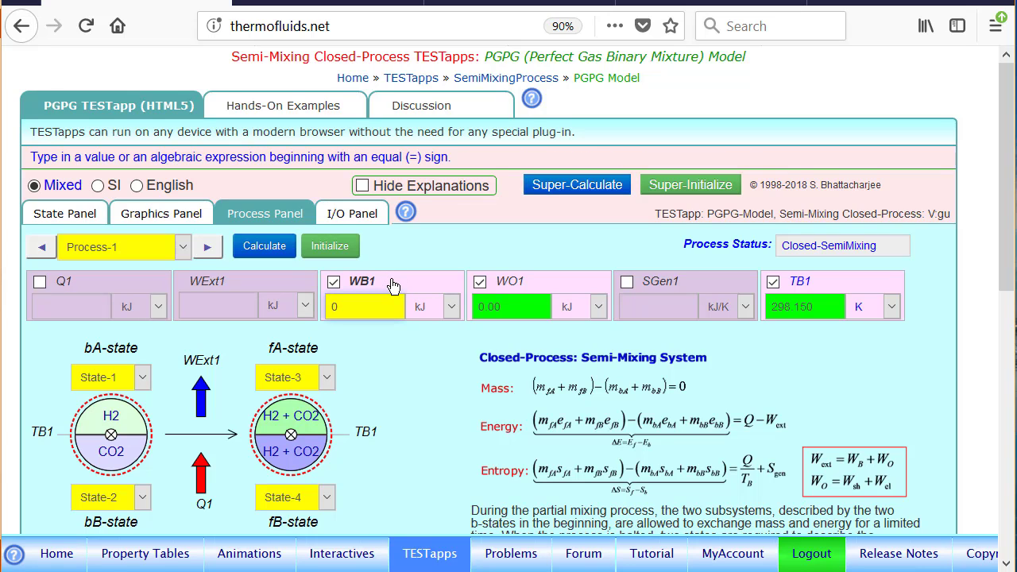
{"action": "left_click", "coordinate": [266, 248]}
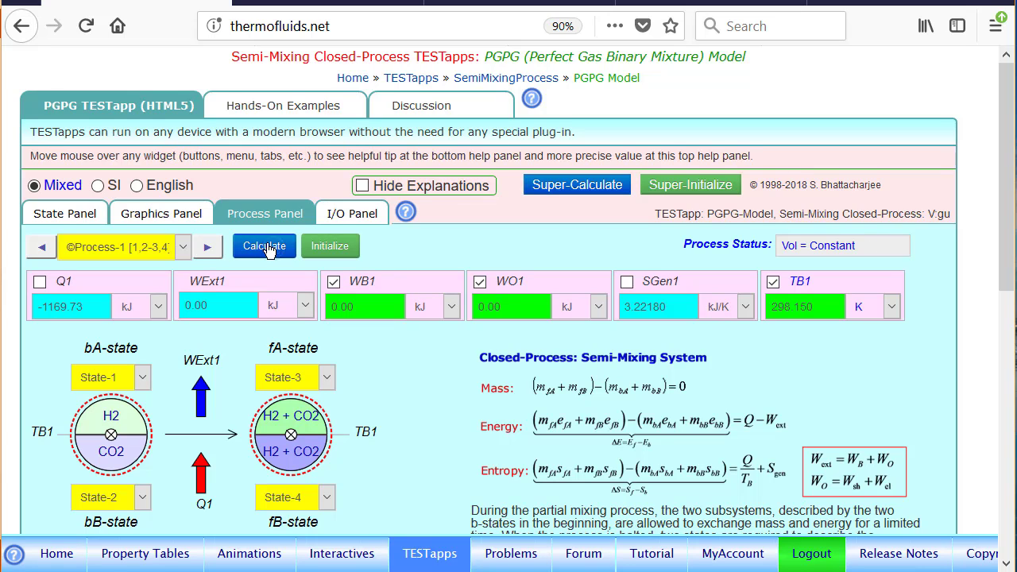
Step: Set the boundary temperature TB1 of Process-1 to 25 deg-C and recalculate the process
{"action": "left_click", "coordinate": [826, 283]}
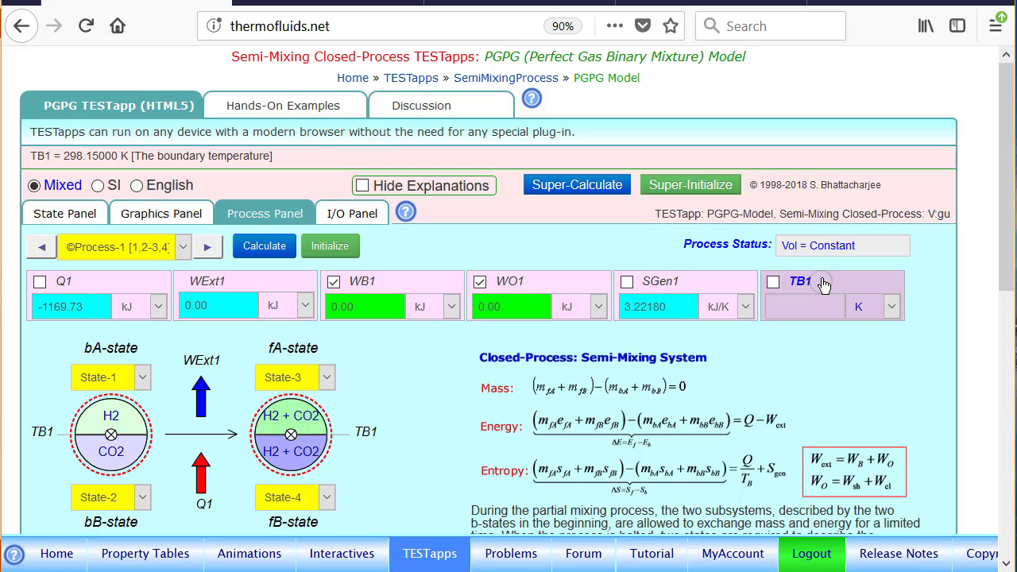
{"action": "left_click", "coordinate": [830, 280]}
{"action": "key", "text": "BackSpace"}
{"action": "key", "text": "BackSpace"}
{"action": "key", "text": "BackSpace"}
{"action": "key", "text": "BackSpace"}
{"action": "key", "text": "BackSpace"}
{"action": "key", "text": "BackSpace"}
{"action": "key", "text": "BackSpace"}
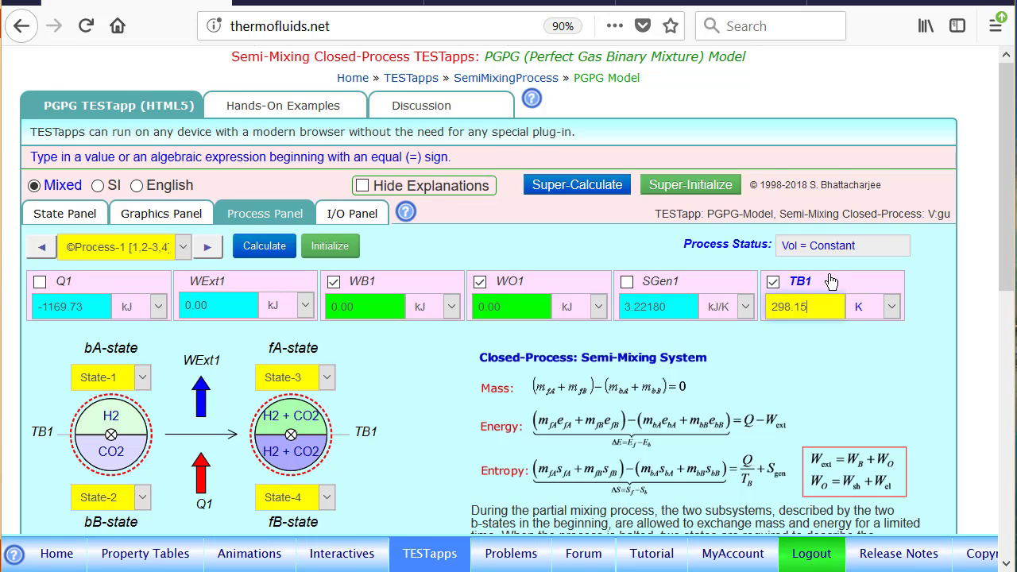
{"action": "type", "text": "25"}
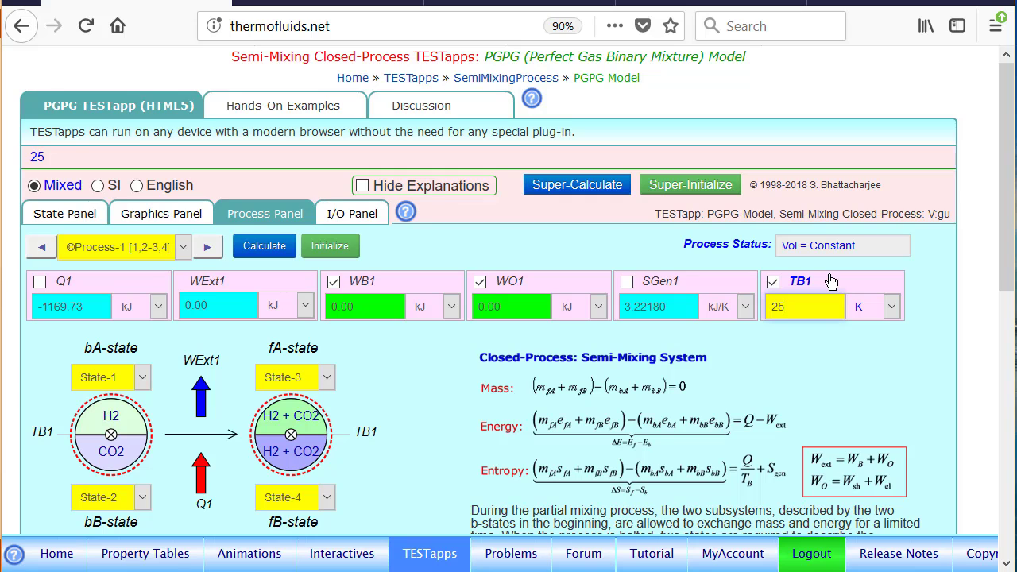
{"action": "left_click", "coordinate": [874, 306]}
{"action": "left_click", "coordinate": [868, 368]}
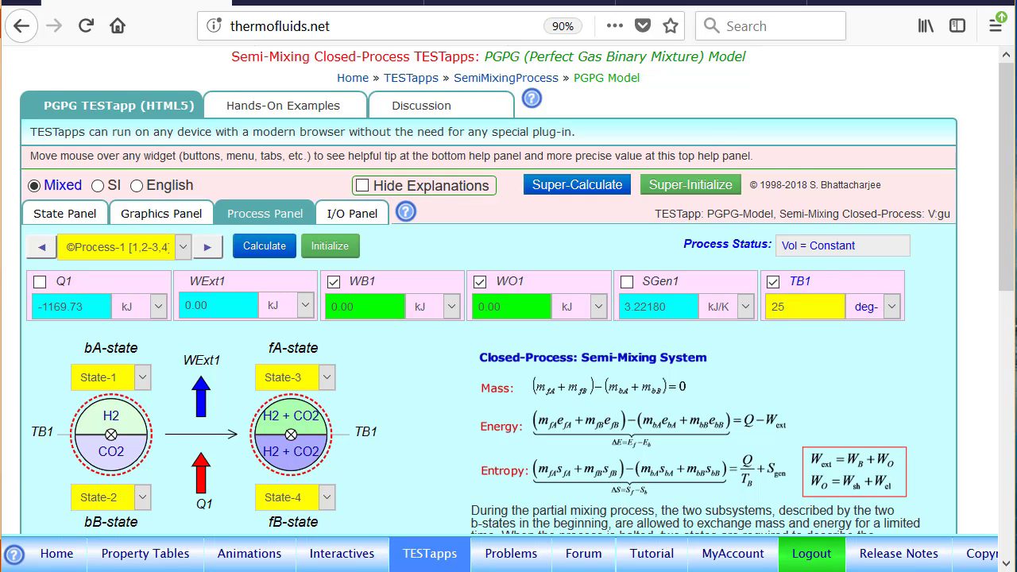
{"action": "left_click", "coordinate": [260, 250]}
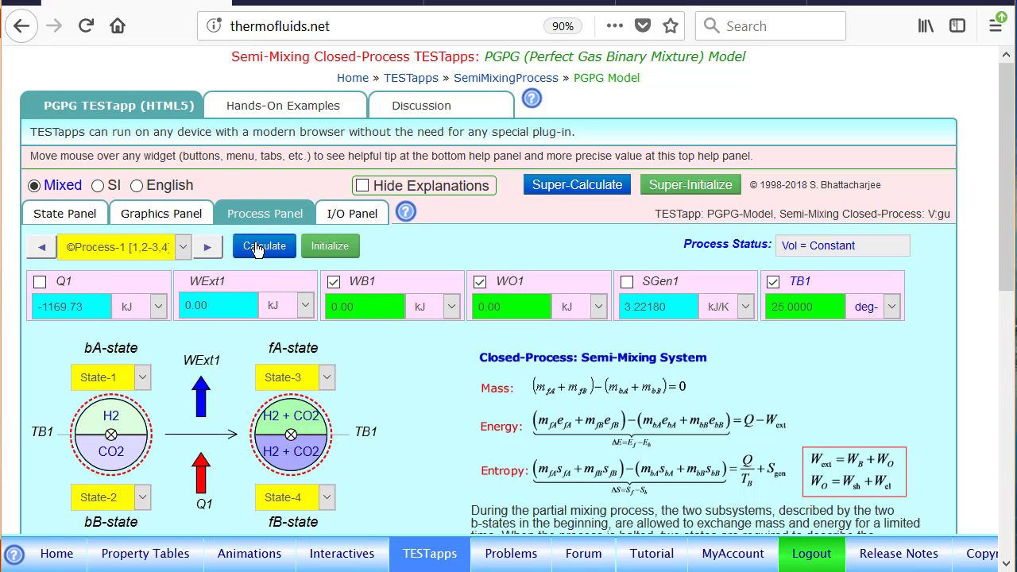
{"action": "mouse_move", "coordinate": [103, 271]}
{"action": "left_mouse_down"}
{"action": "mouse_move", "coordinate": [24, 290]}
{"action": "mouse_move", "coordinate": [139, 314]}
{"action": "mouse_move", "coordinate": [87, 271]}
{"action": "left_mouse_up"}
{"action": "mouse_move", "coordinate": [683, 260]}
{"action": "left_mouse_down"}
{"action": "mouse_move", "coordinate": [618, 267]}
{"action": "mouse_move", "coordinate": [693, 326]}
{"action": "mouse_move", "coordinate": [689, 275]}
{"action": "left_mouse_up"}
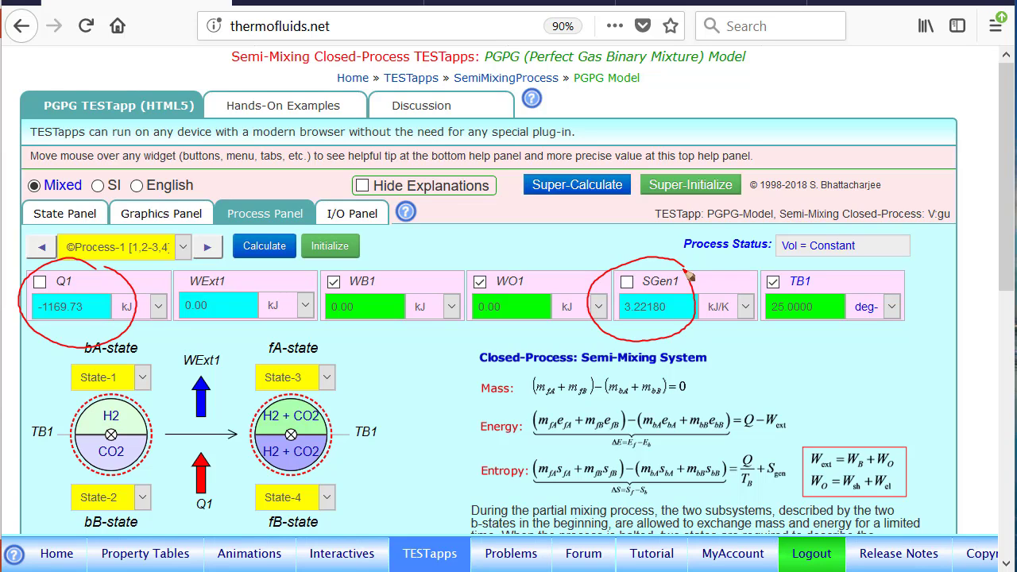